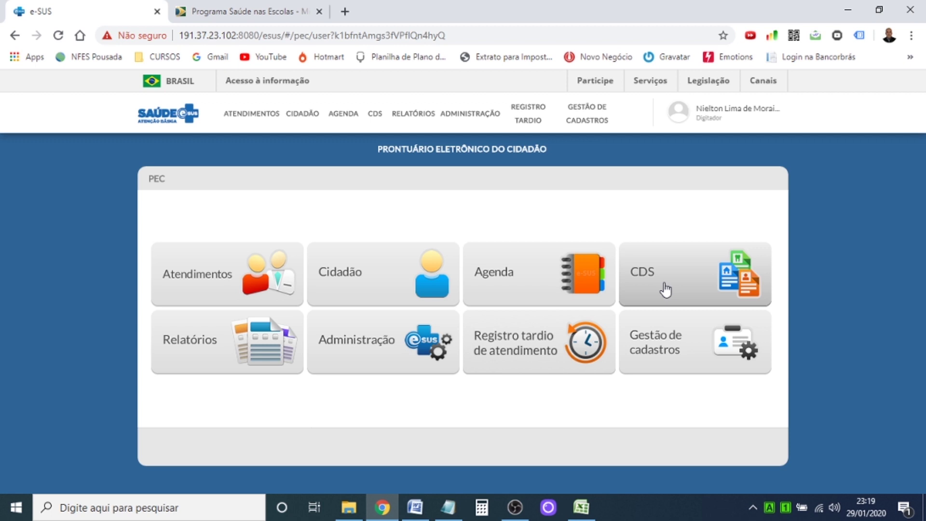
# Step: Start adding a new collective activity record (Ficha de atividade coletiva) in the CDS module
pyautogui.click(666, 288)
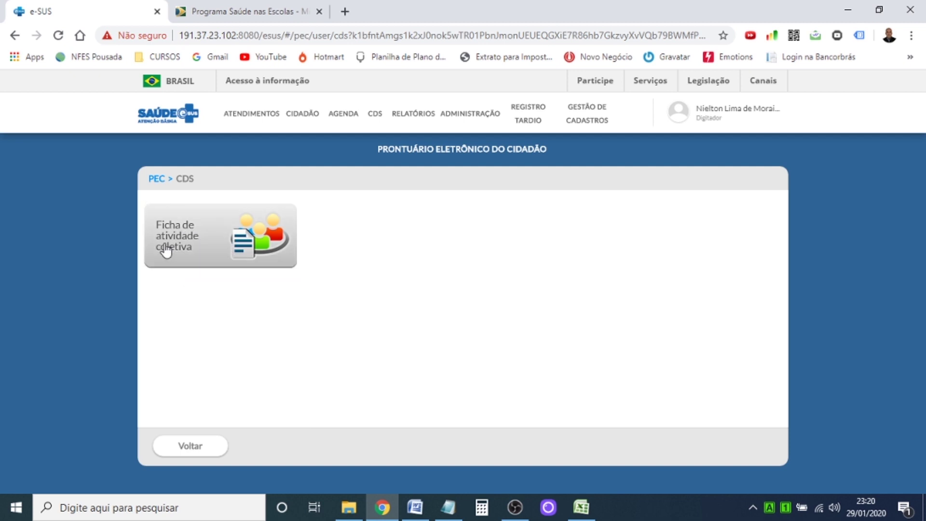
pyautogui.click(192, 243)
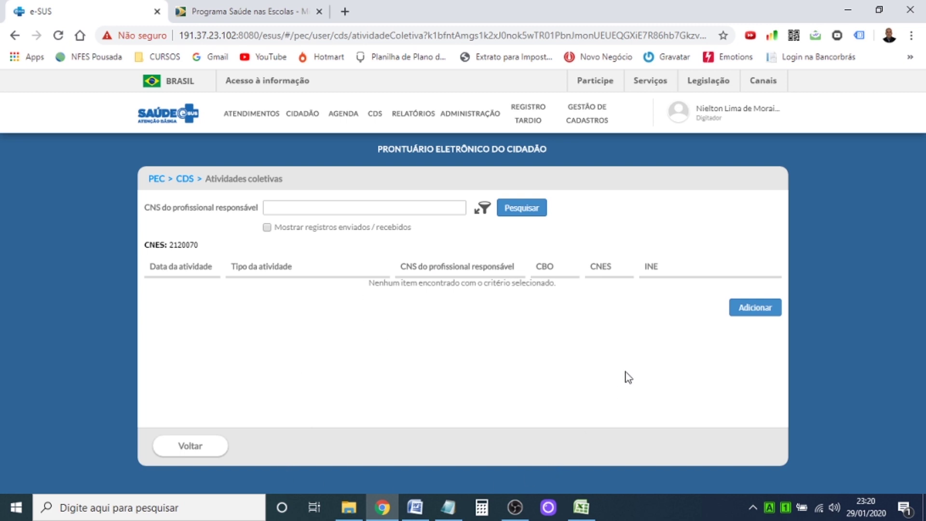
pyautogui.click(758, 312)
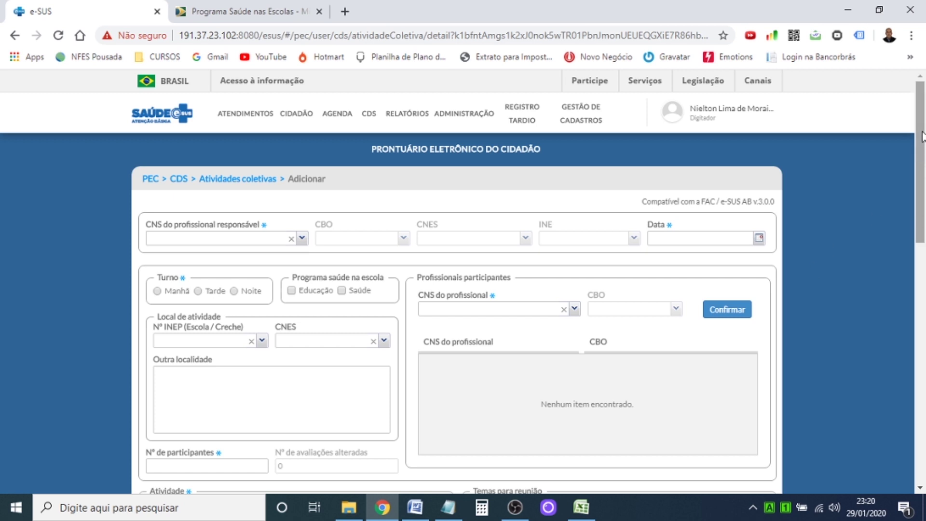
# Step: Enter the responsible professional with CBO 223293 (Cirurgião-dentista da Estratégia de Saúde da Família) and the PSF AGUIA team as INE
pyautogui.moveTo(922, 135); pyautogui.dragTo(924, 170)
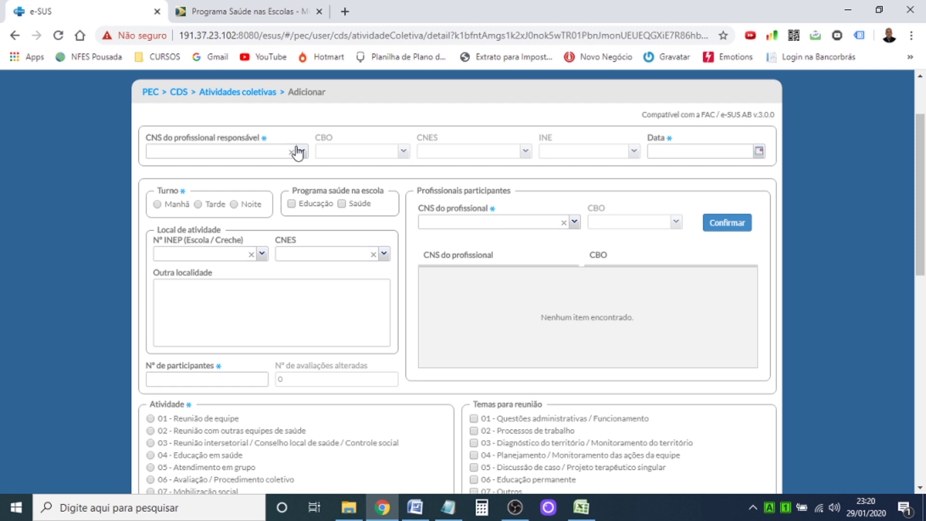
pyautogui.click(235, 149)
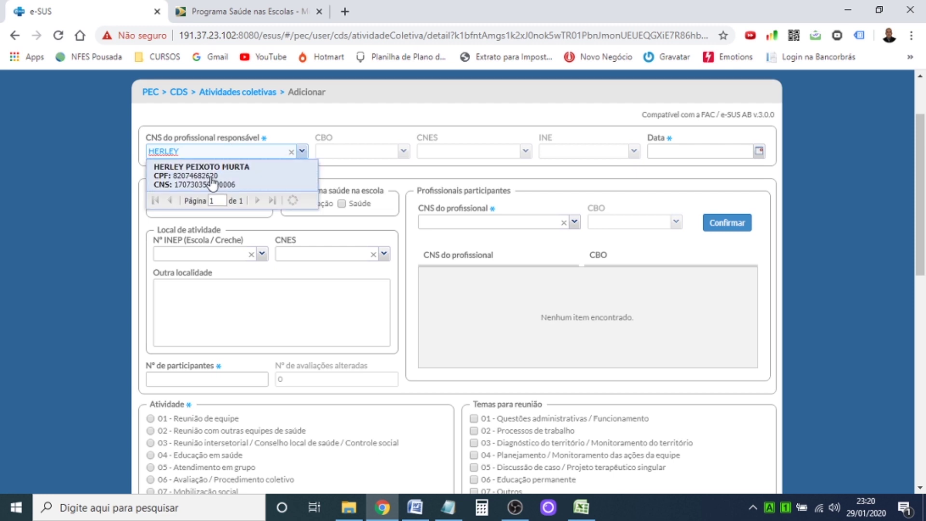
pyautogui.click(221, 181)
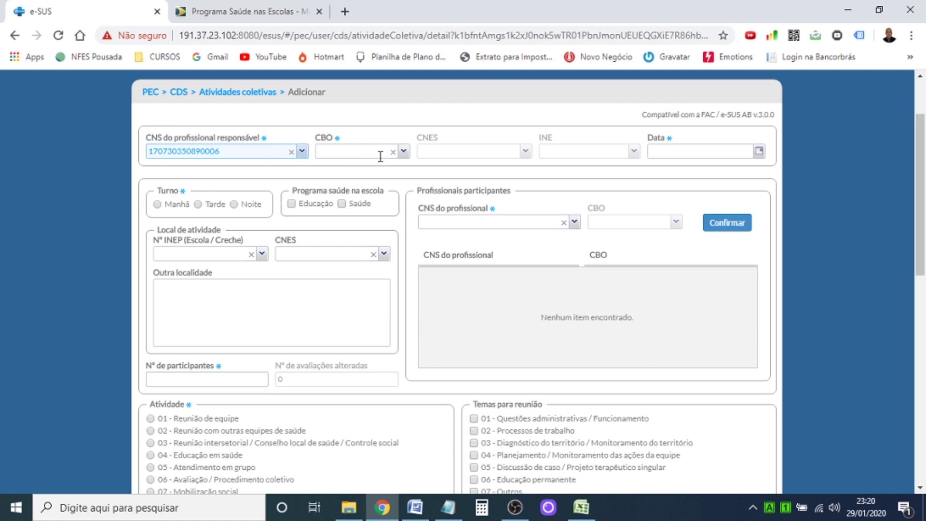
pyautogui.click(404, 153)
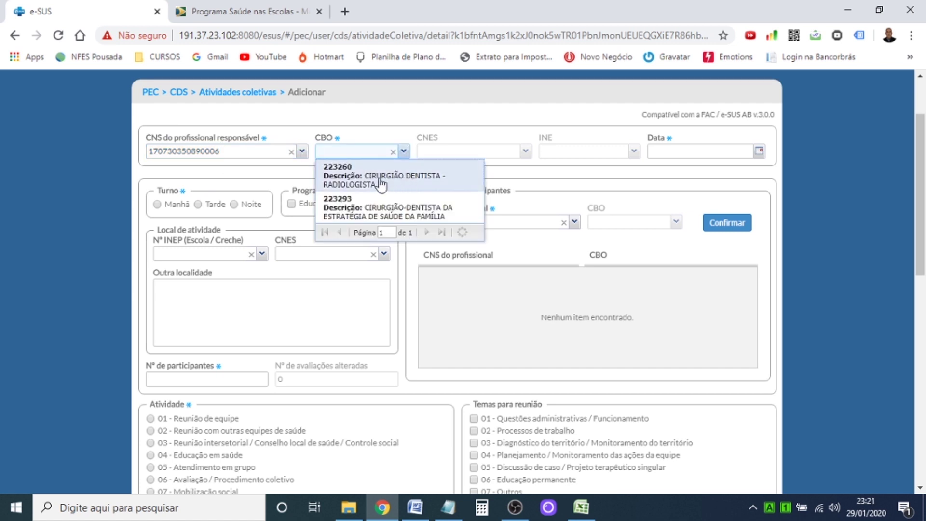
pyautogui.click(408, 211)
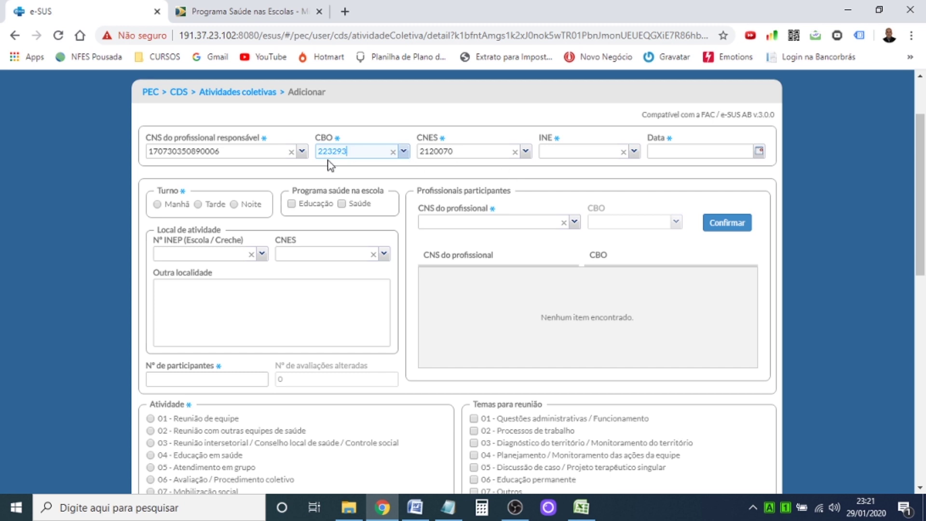
pyautogui.click(634, 152)
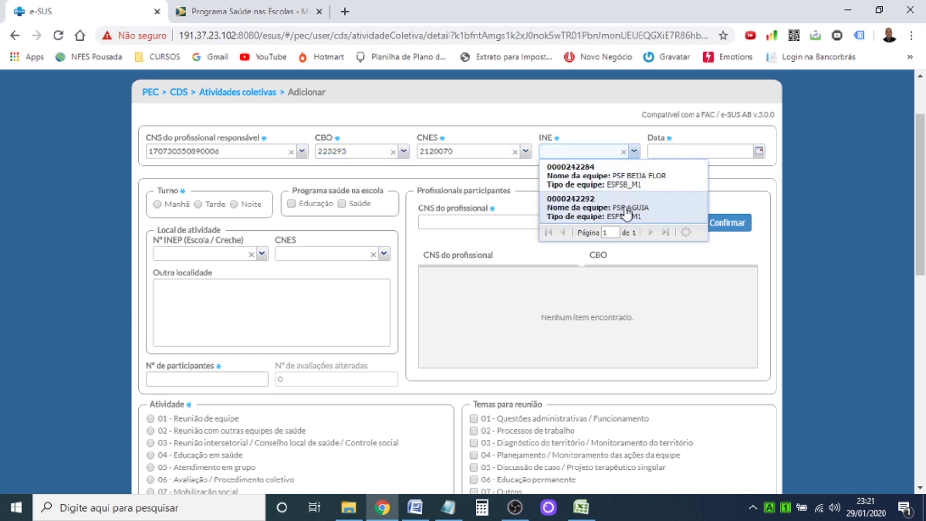
pyautogui.click(627, 208)
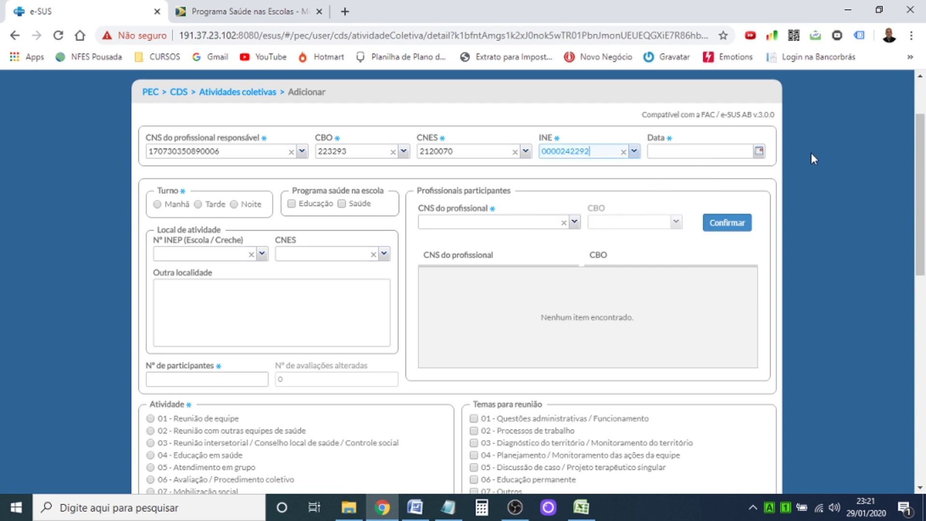
# Step: Set the activity date to today, 29/01/2020
pyautogui.scroll(-1, 601, 137)
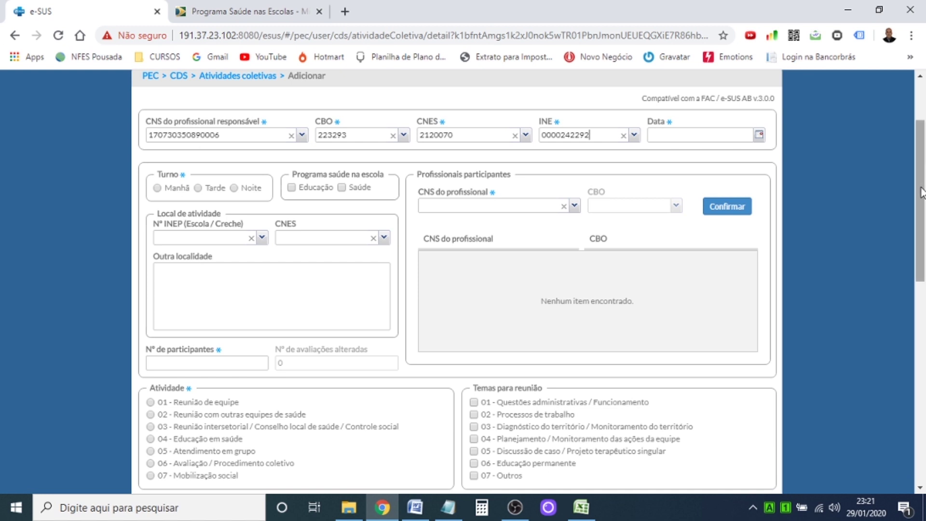
pyautogui.scroll(1, 921, 179)
pyautogui.scroll(2, 922, 178)
pyautogui.scroll(-1, 921, 179)
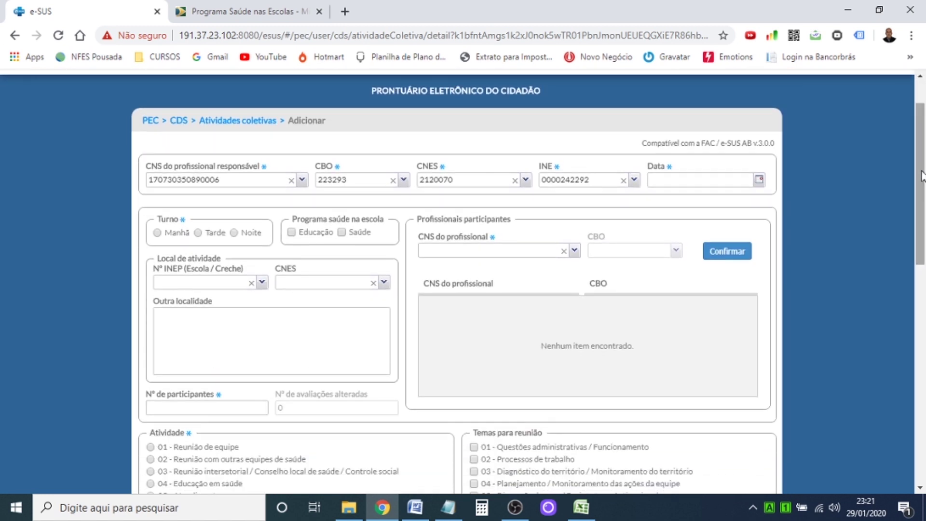
pyautogui.scroll(1, 738, 182)
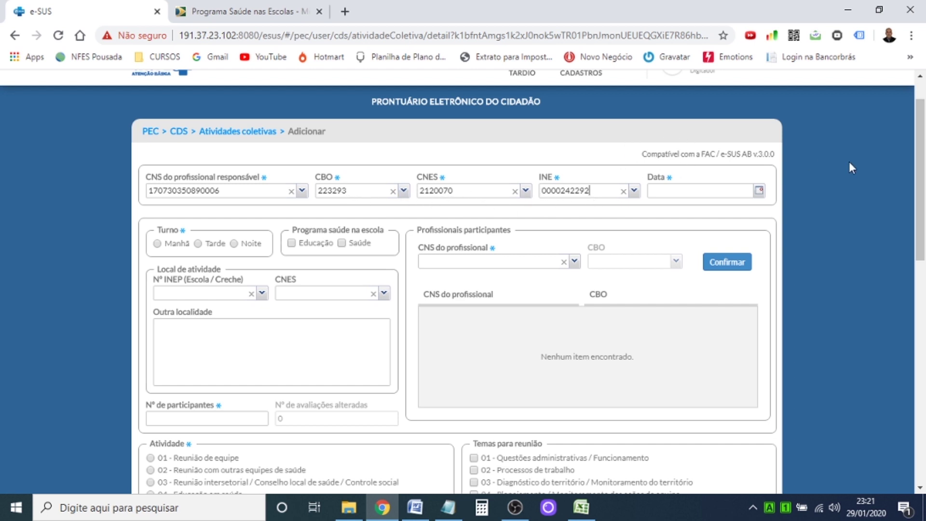
pyautogui.scroll(1, 923, 173)
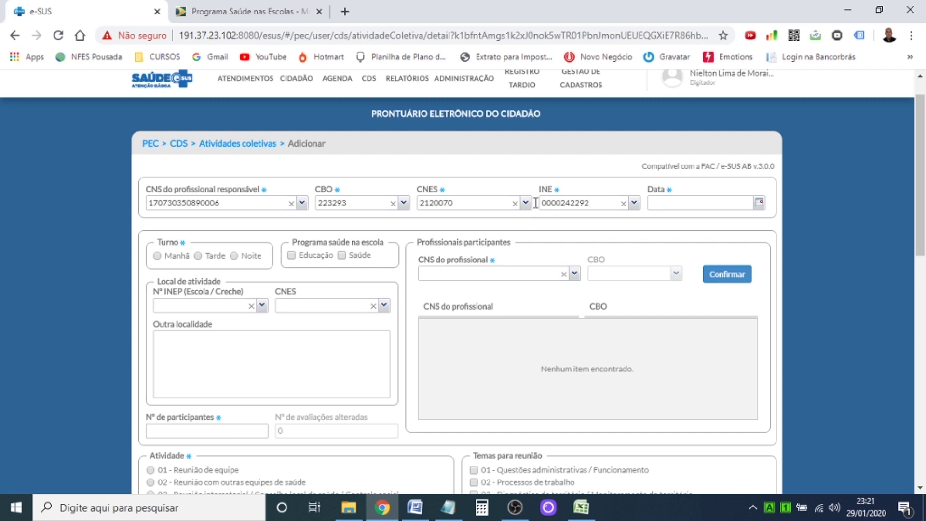
pyautogui.click(705, 205)
pyautogui.scroll(-1, 844, 179)
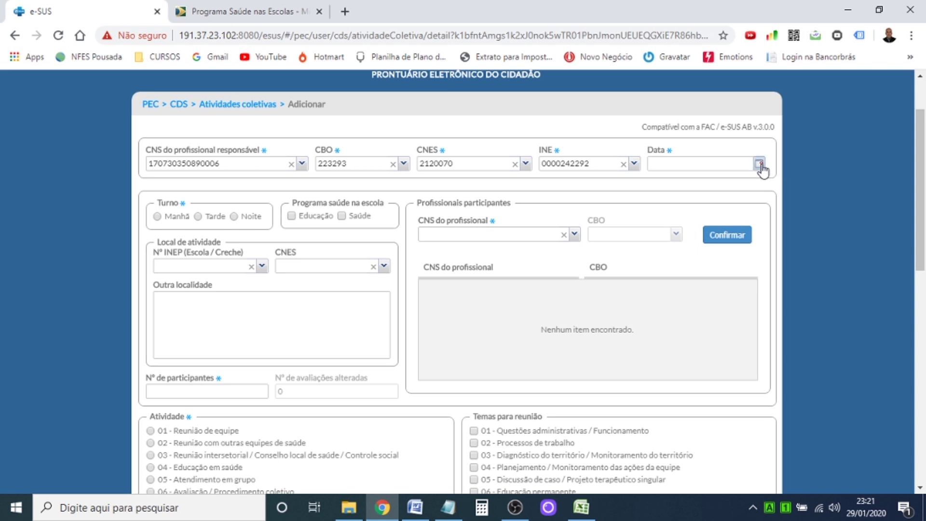
pyautogui.click(761, 166)
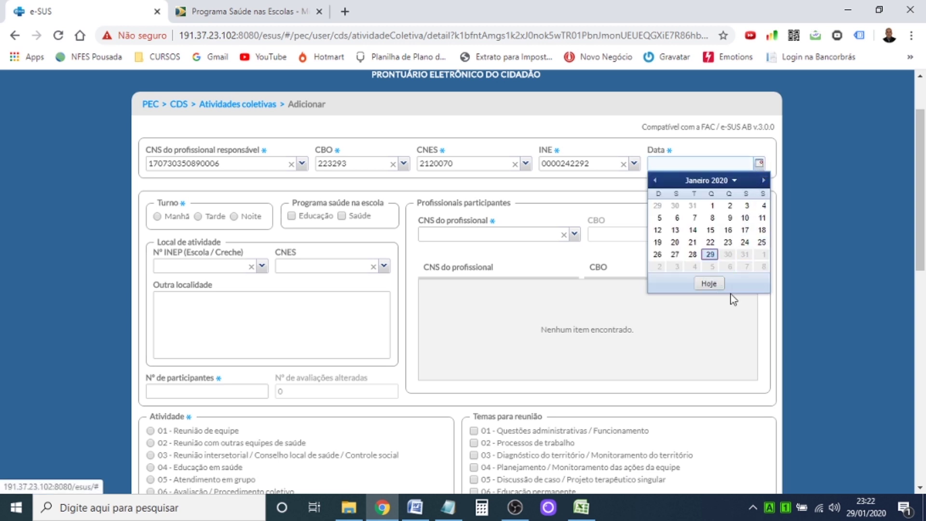
pyautogui.click(712, 285)
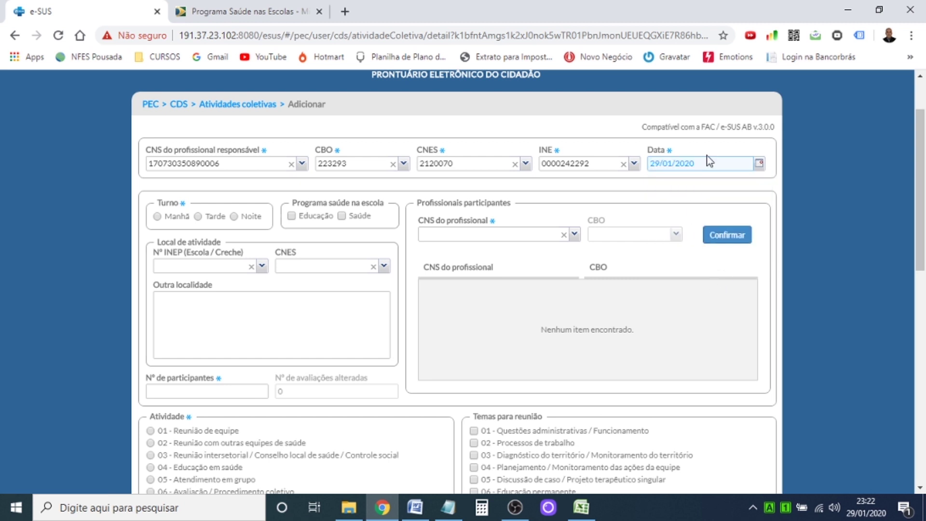
# Step: Set the activity's Turno to Tarde
pyautogui.moveTo(922, 170); pyautogui.dragTo(923, 196)
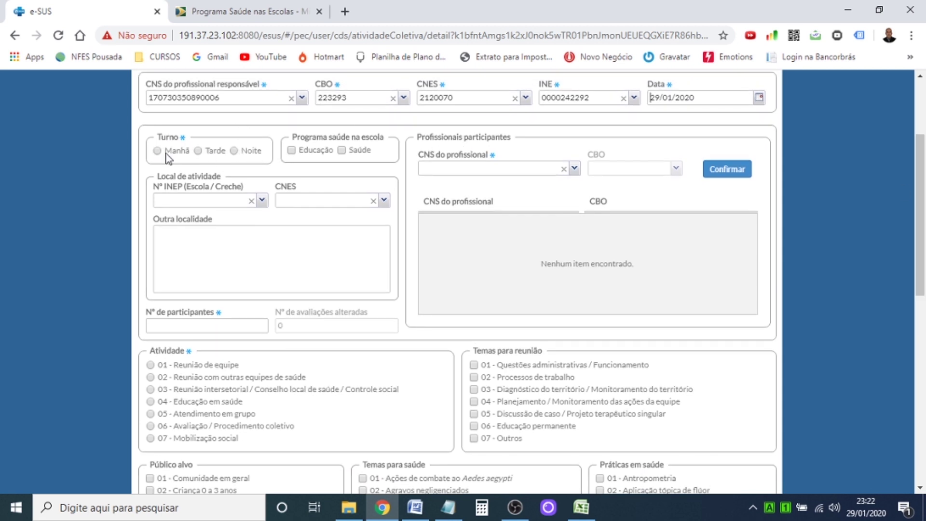
pyautogui.click(198, 151)
pyautogui.moveTo(924, 169); pyautogui.dragTo(923, 169)
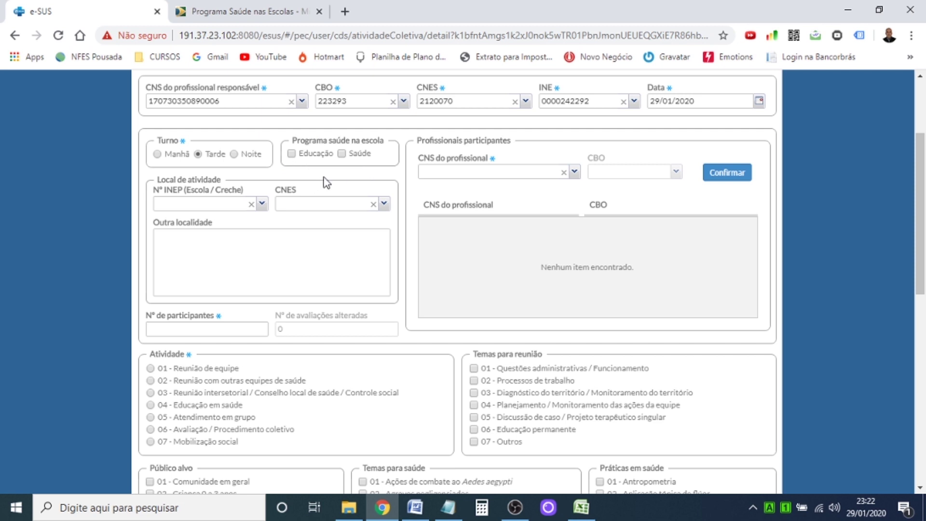
# Step: Compare the form fields enabled by the Educação and Saúde options of Programa saúde na escola, leaving both unselected
pyautogui.click(293, 156)
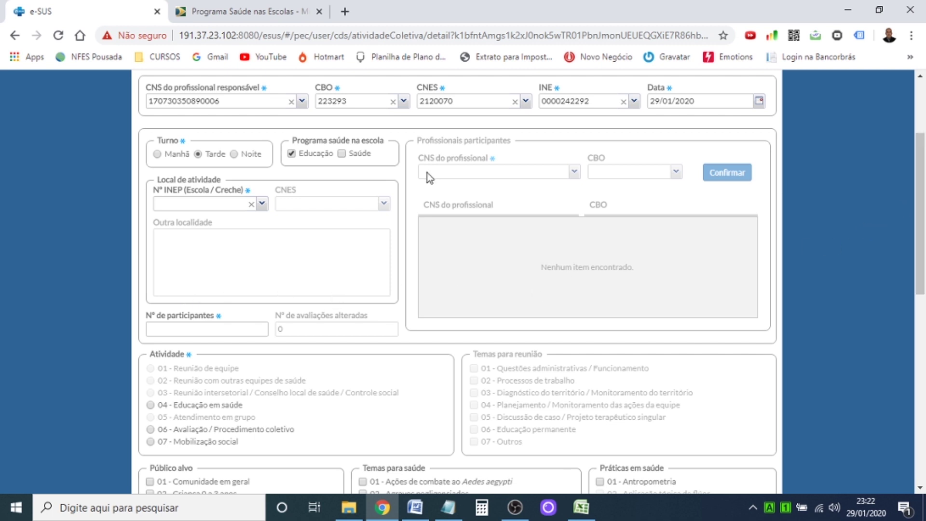
pyautogui.click(291, 154)
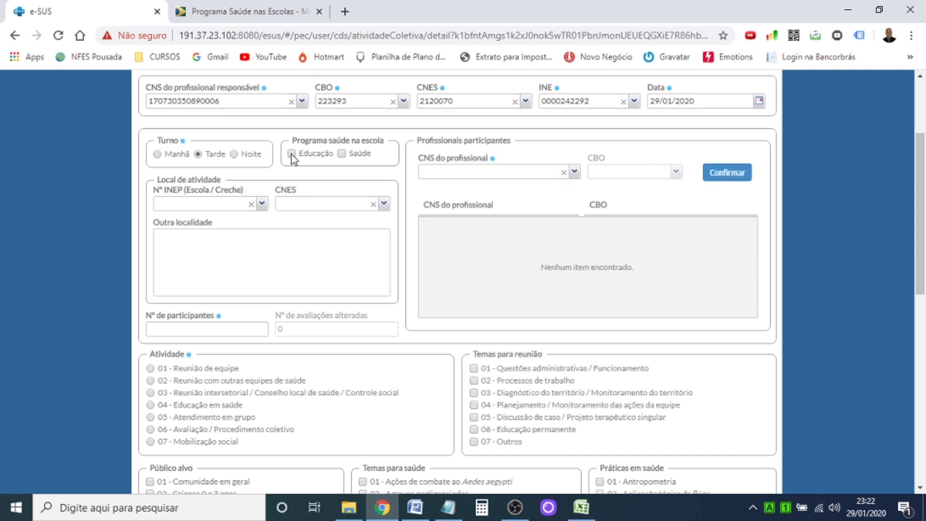
pyautogui.click(342, 154)
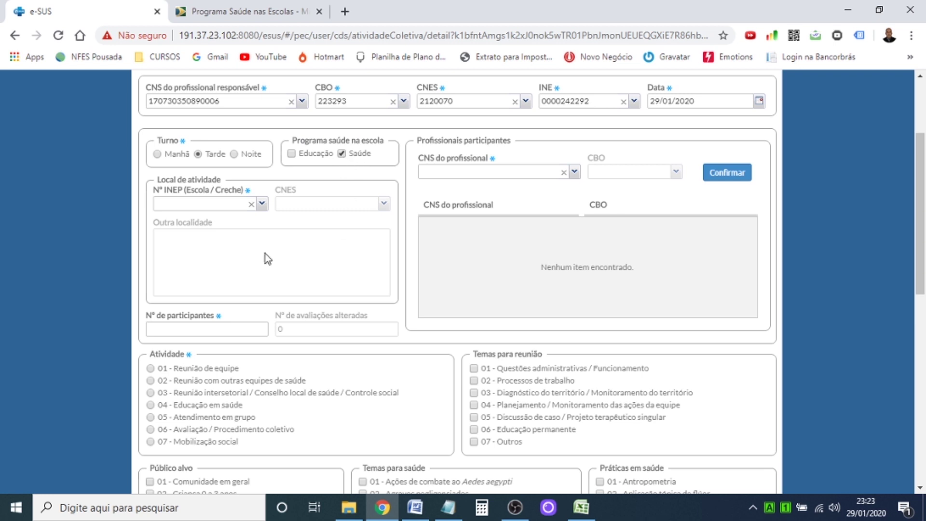
pyautogui.click(342, 154)
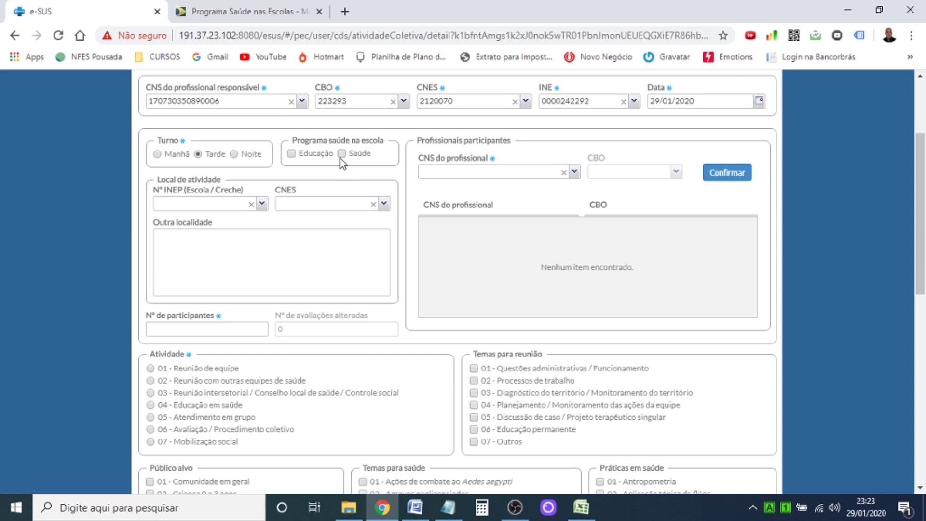
pyautogui.click(342, 155)
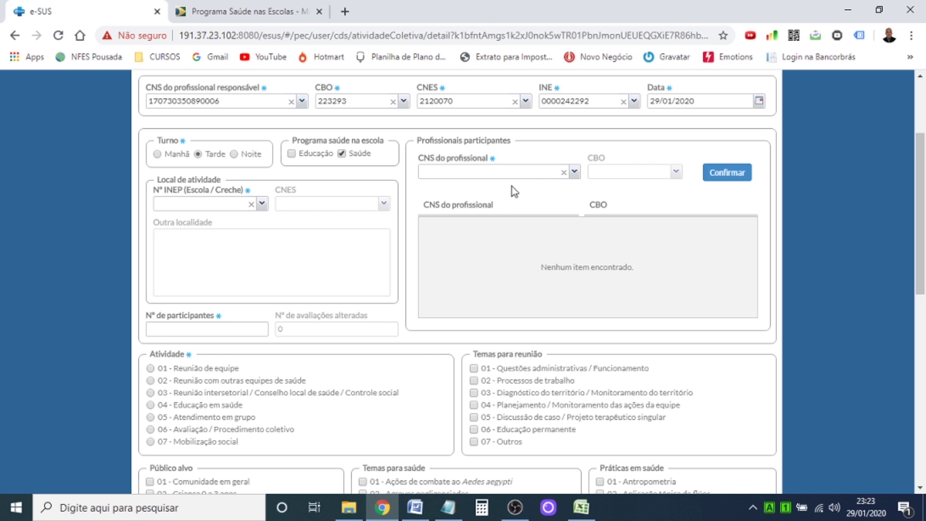
pyautogui.click(574, 171)
pyautogui.click(575, 172)
pyautogui.click(421, 143)
pyautogui.moveTo(421, 143); pyautogui.dragTo(485, 141)
pyautogui.click(512, 148)
pyautogui.click(292, 154)
pyautogui.click(342, 153)
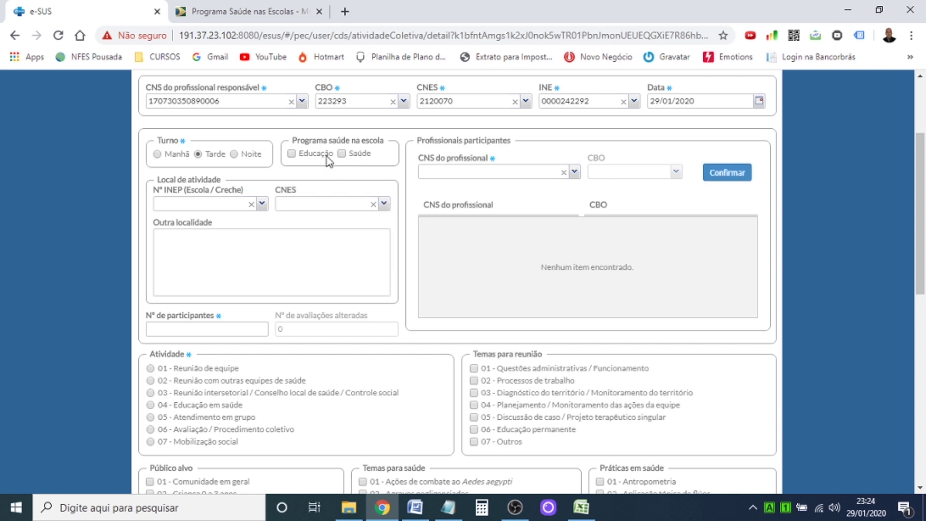
pyautogui.click(343, 154)
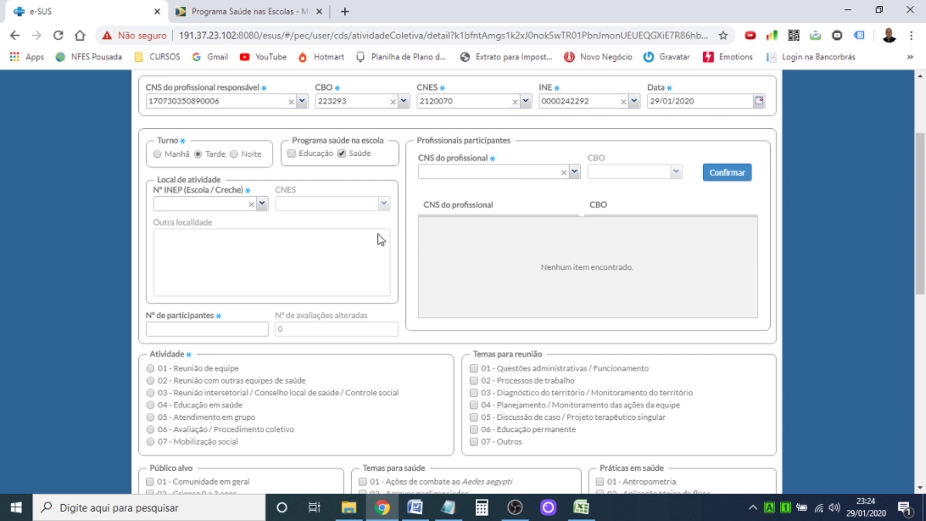
pyautogui.click(293, 153)
pyautogui.click(292, 155)
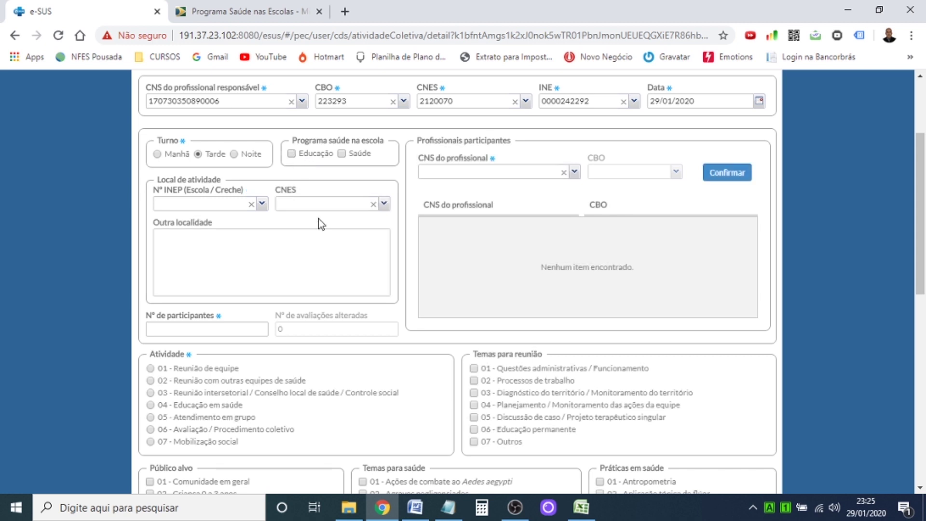
pyautogui.click(291, 154)
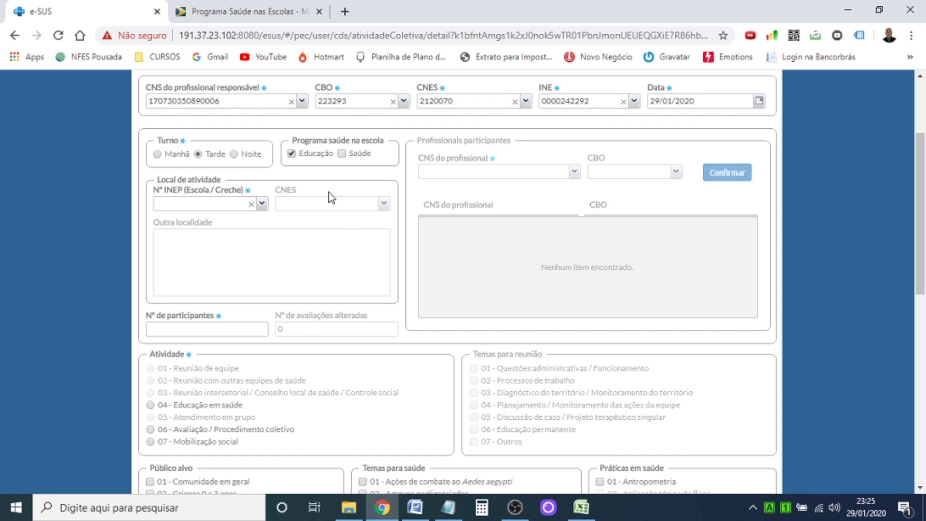
pyautogui.click(291, 154)
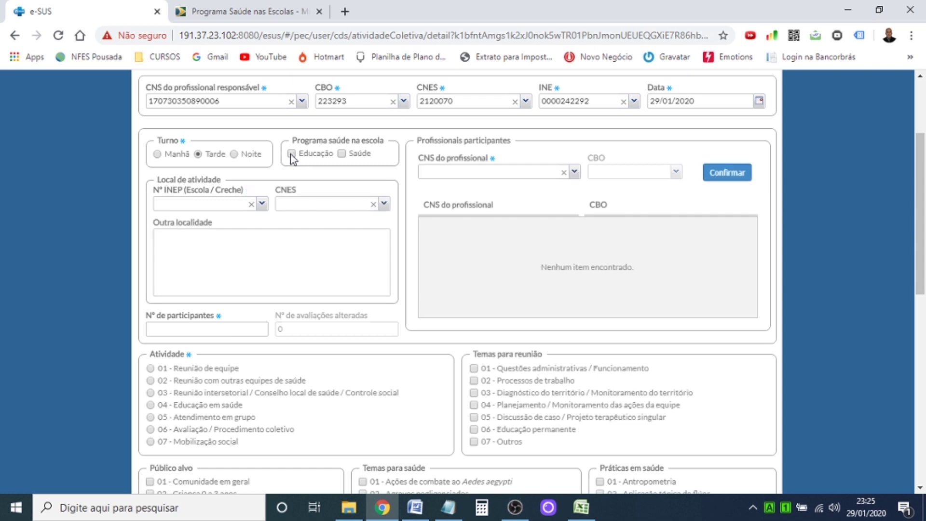
# Step: Mark Programa saúde na escola as Saúde and choose EE DE DIVISA ALEGRE (INEP 31184454) as the activity location
pyautogui.click(343, 155)
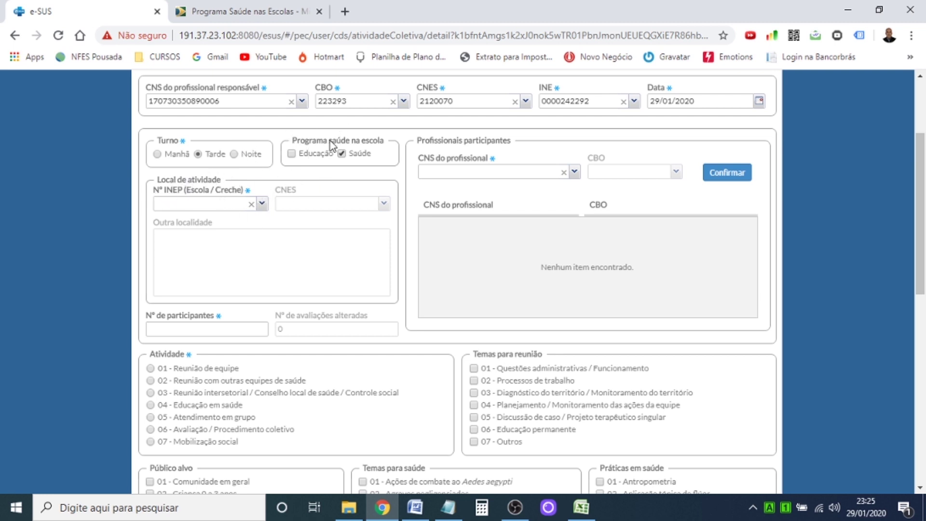
pyautogui.click(262, 204)
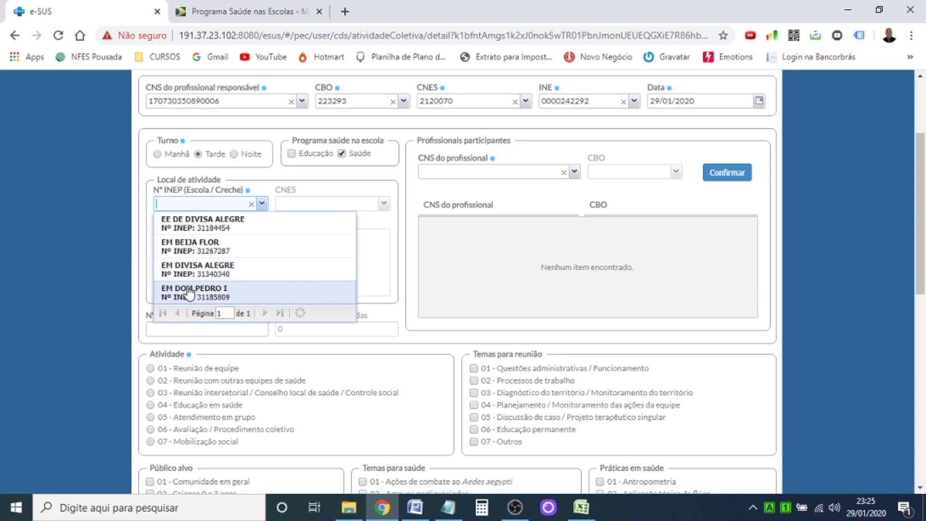
pyautogui.click(186, 227)
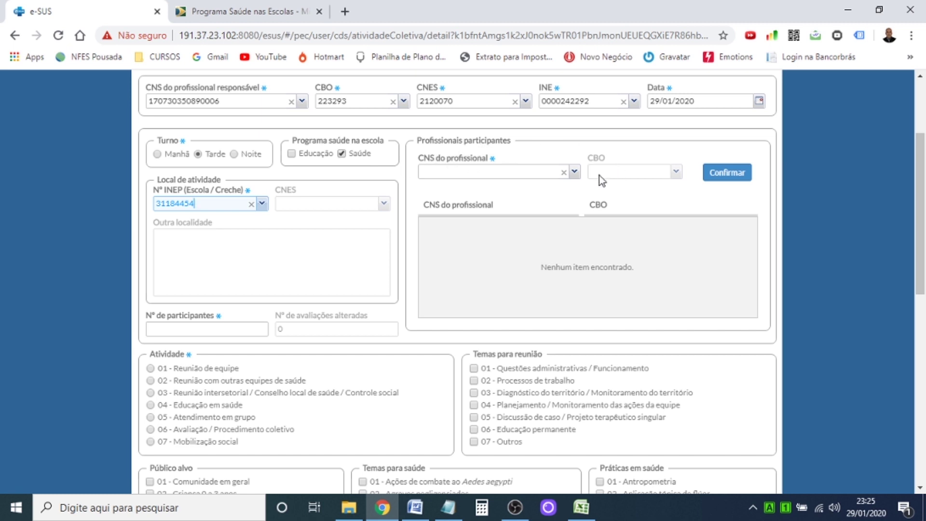
# Step: Add the second professional in the CNS list to the activity's participating professionals
pyautogui.click(575, 173)
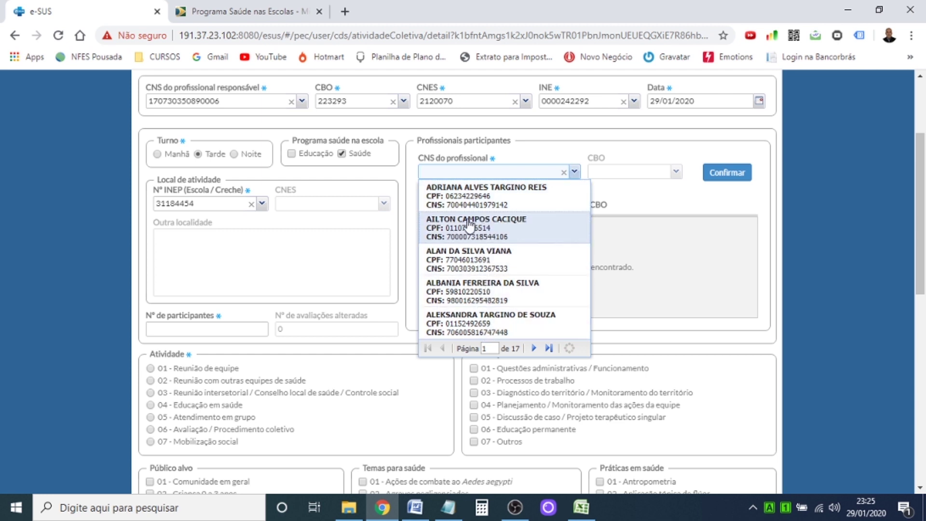
pyautogui.click(452, 230)
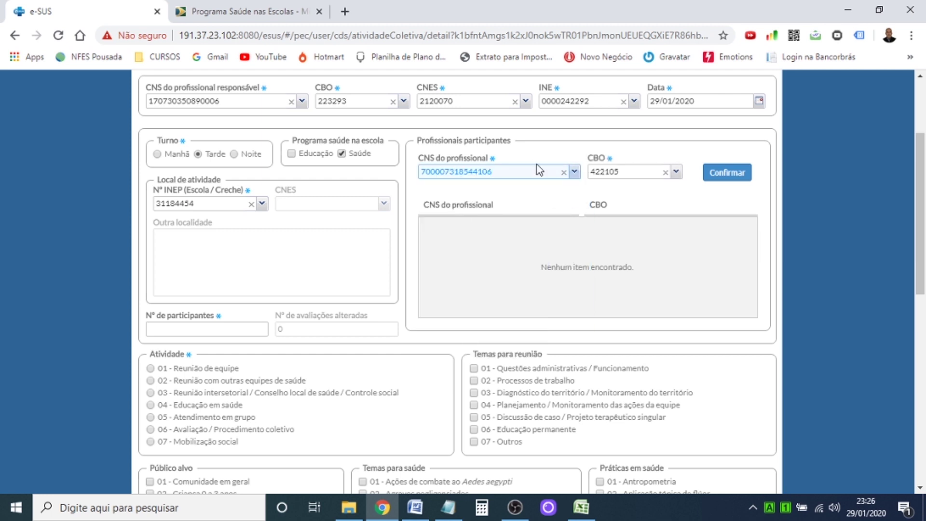
pyautogui.click(737, 177)
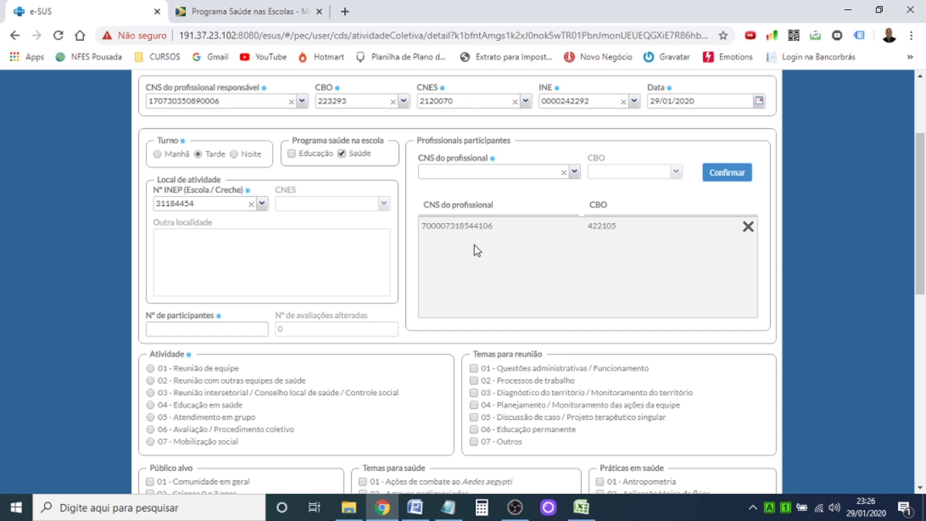
# Step: Add the fourth professional in the CNS list, with CBO 223505 (Enfermeiro), to the activity's participating professionals
pyautogui.click(575, 173)
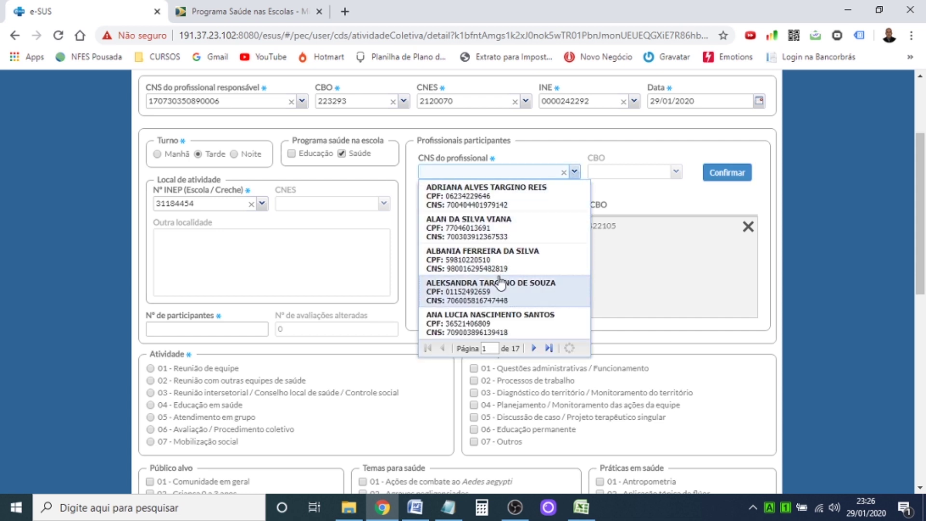
pyautogui.click(463, 295)
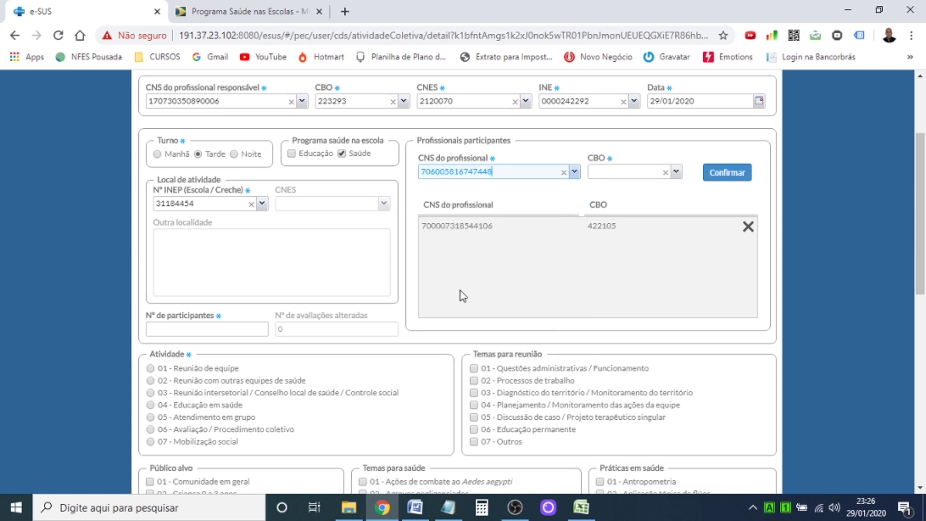
pyautogui.click(676, 172)
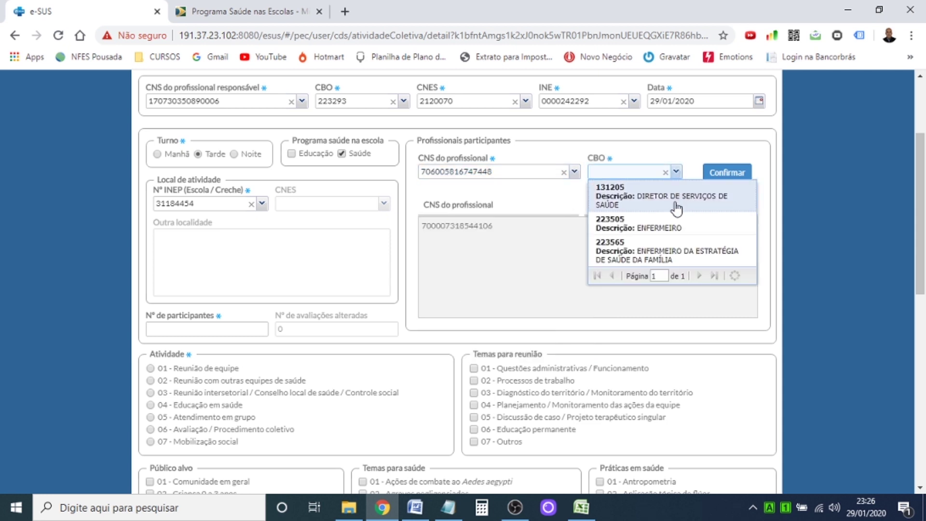
pyautogui.click(642, 226)
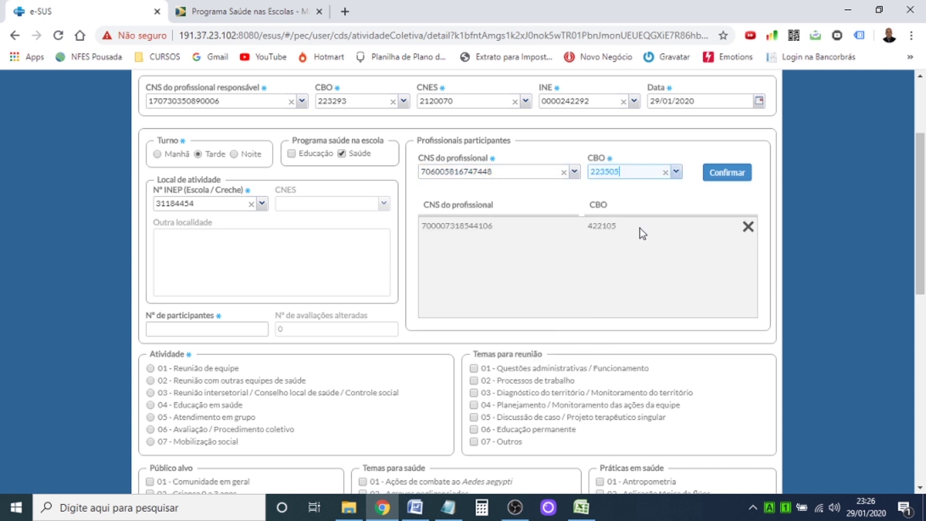
pyautogui.click(729, 178)
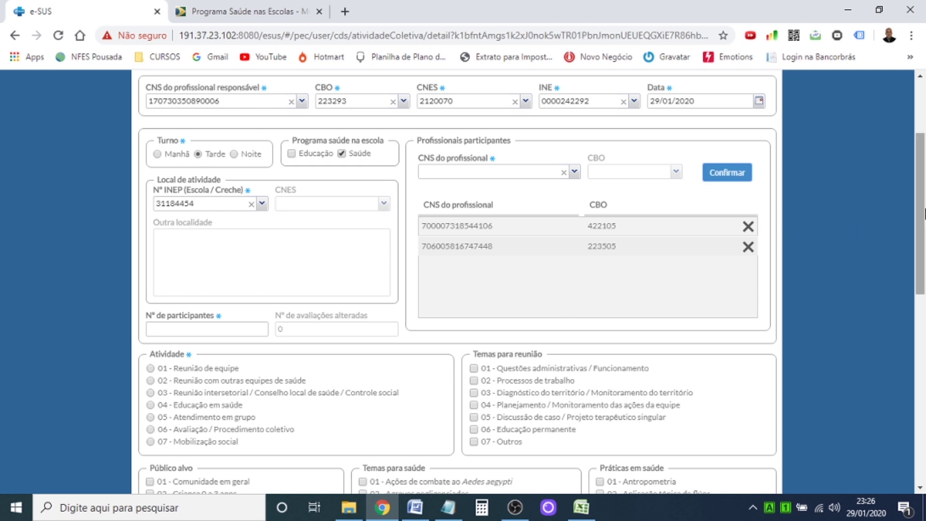
# Step: Try 15 and 40 as the Nº de participantes, leaving the field empty
pyautogui.moveTo(923, 225); pyautogui.dragTo(922, 249)
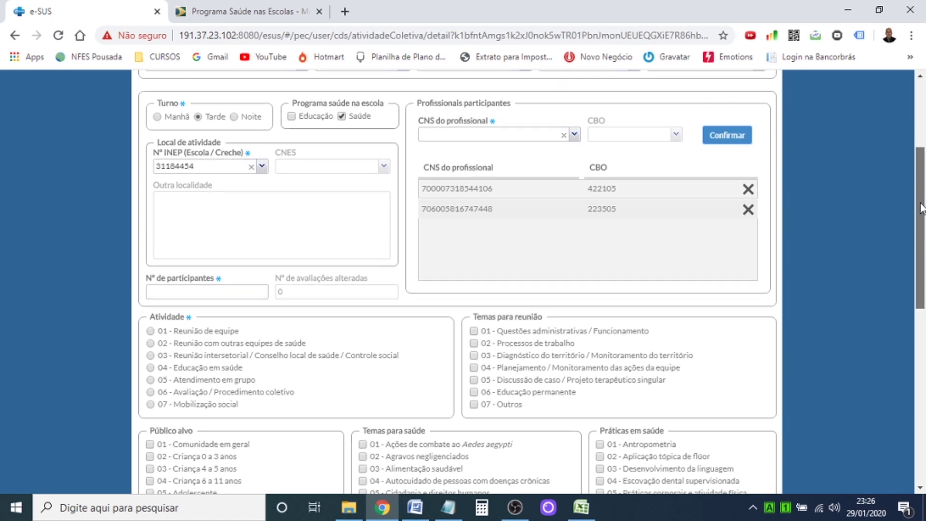
pyautogui.scroll(3, 922, 220)
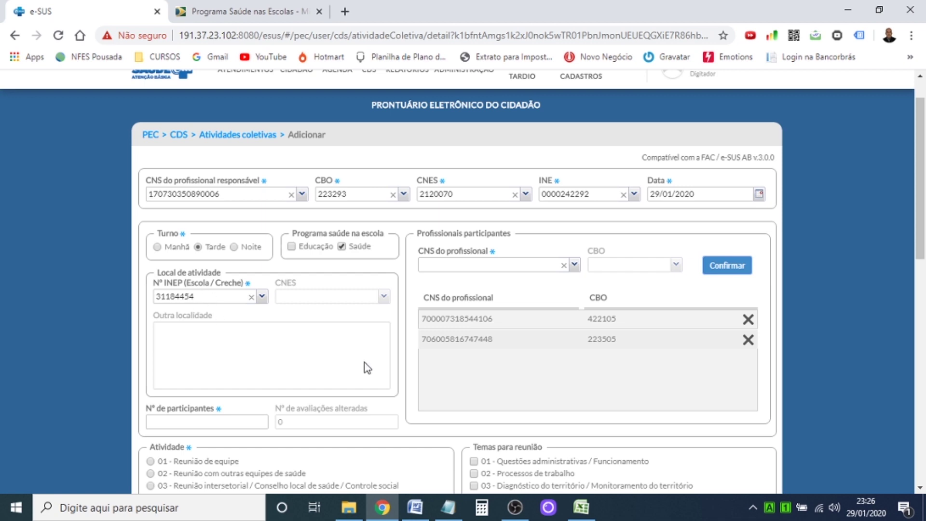
pyautogui.moveTo(924, 137); pyautogui.dragTo(925, 244)
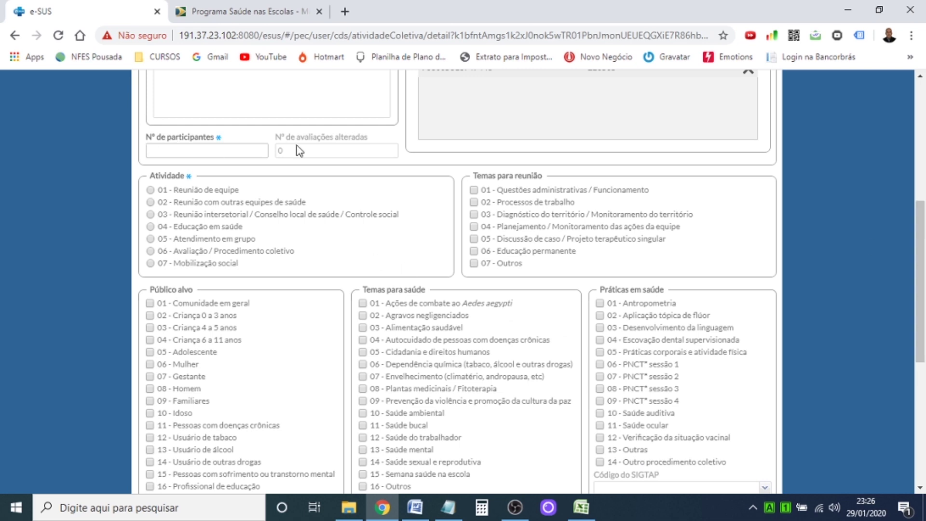
pyautogui.moveTo(922, 327); pyautogui.dragTo(923, 290)
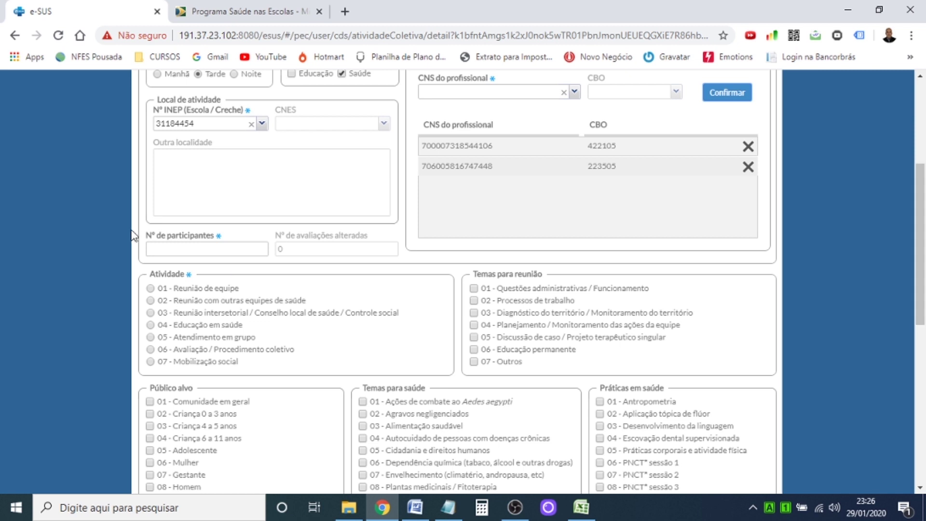
pyautogui.click(179, 252)
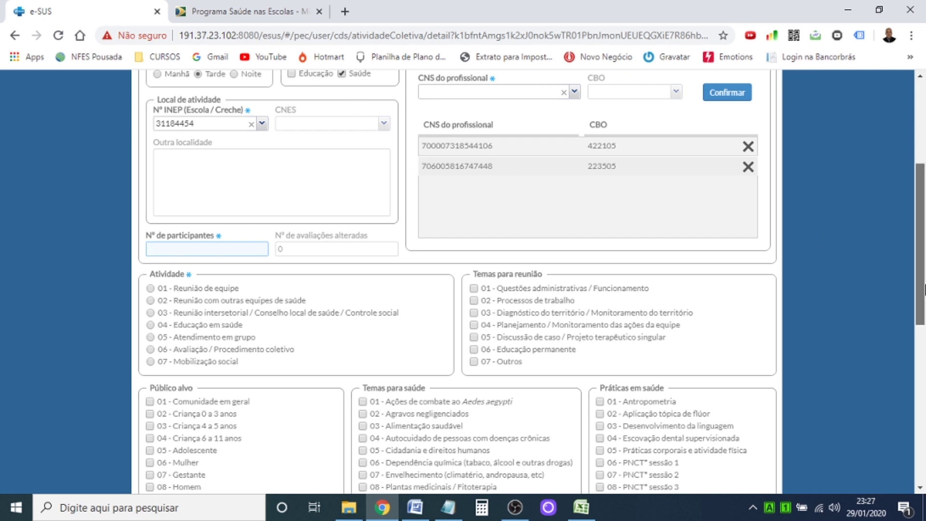
pyautogui.scroll(1, 878, 253)
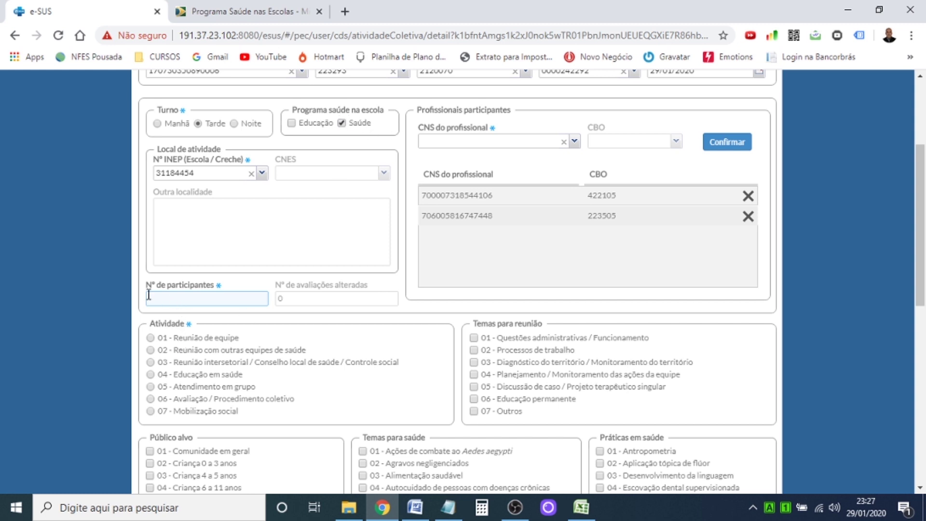
pyautogui.write('15')
pyautogui.moveTo(921, 201); pyautogui.dragTo(921, 219)
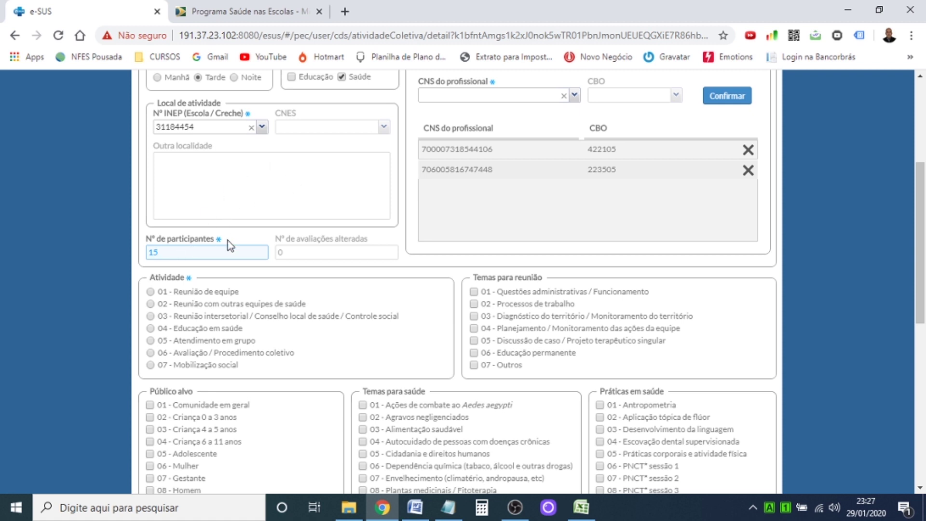
pyautogui.moveTo(173, 250); pyautogui.dragTo(45, 269)
pyautogui.write('40')
pyautogui.moveTo(167, 251); pyautogui.dragTo(137, 254)
pyautogui.press('BackSpace')
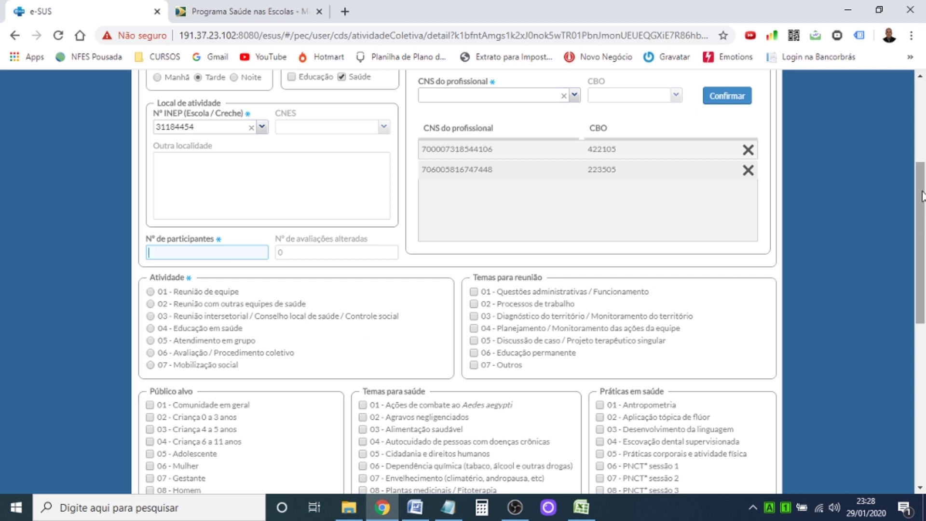
# Step: Set the Atividade to 06 - Avaliação / Procedimento coletivo and examine the fields it requires, including the participant's CNS do cidadão
pyautogui.moveTo(921, 195); pyautogui.dragTo(924, 263)
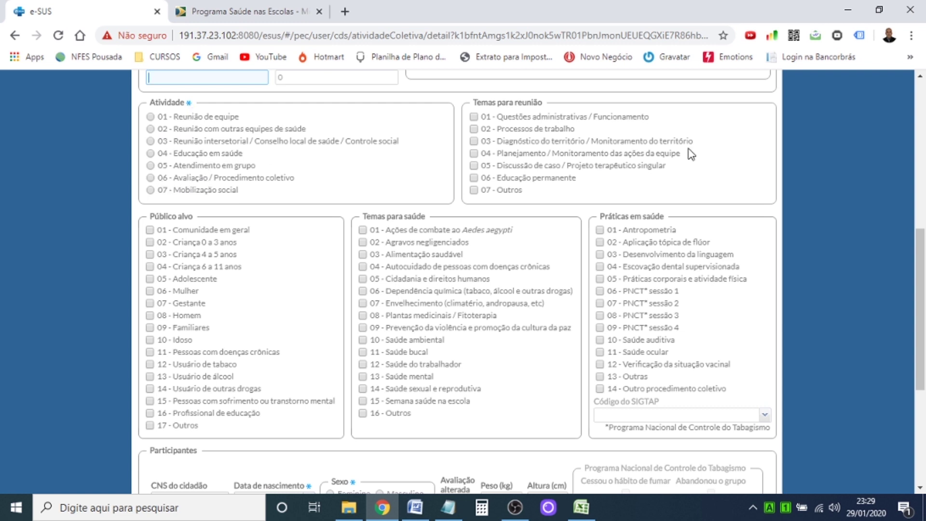
pyautogui.moveTo(924, 247); pyautogui.dragTo(924, 272)
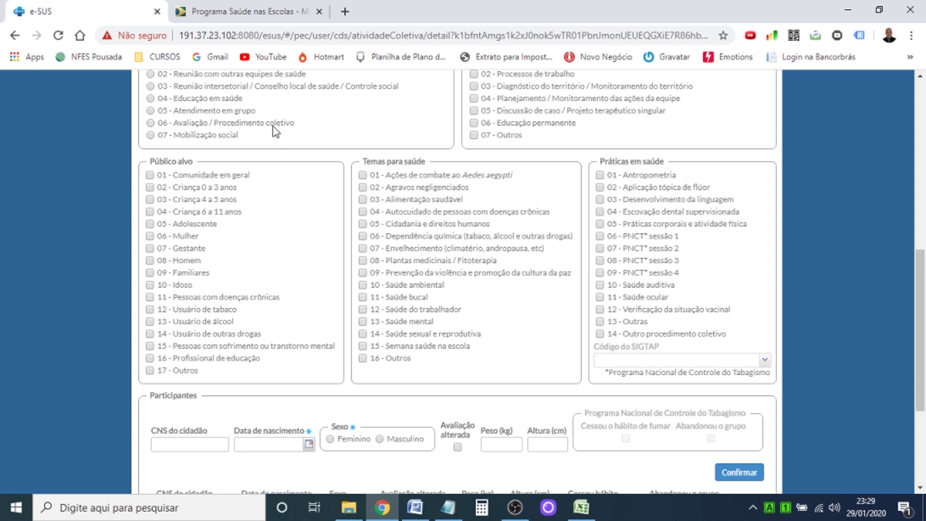
pyautogui.click(151, 123)
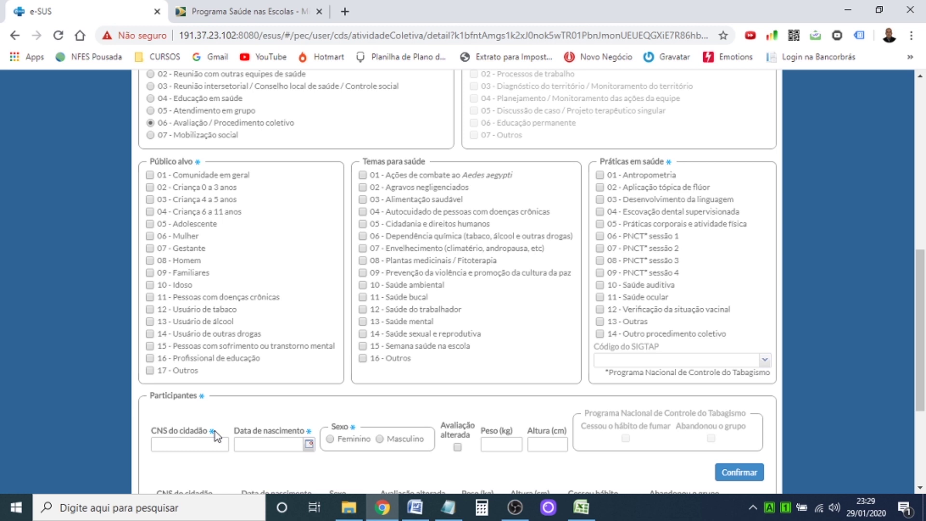
pyautogui.click(182, 443)
pyautogui.moveTo(922, 294); pyautogui.dragTo(922, 246)
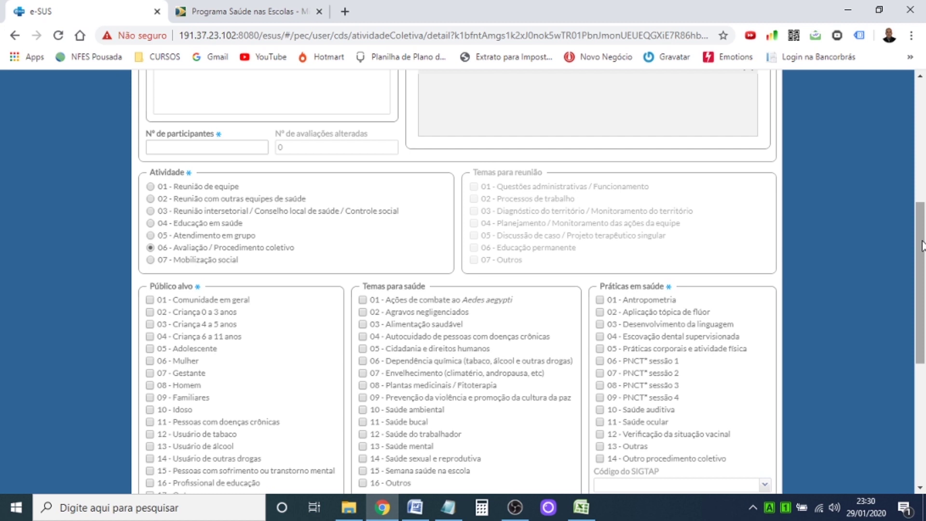
pyautogui.moveTo(922, 241); pyautogui.dragTo(922, 316)
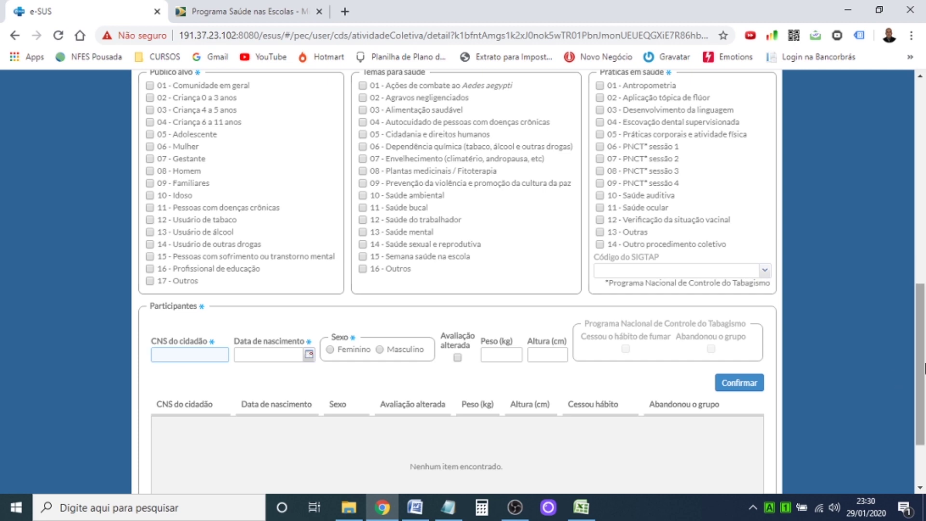
pyautogui.moveTo(921, 369); pyautogui.dragTo(924, 330)
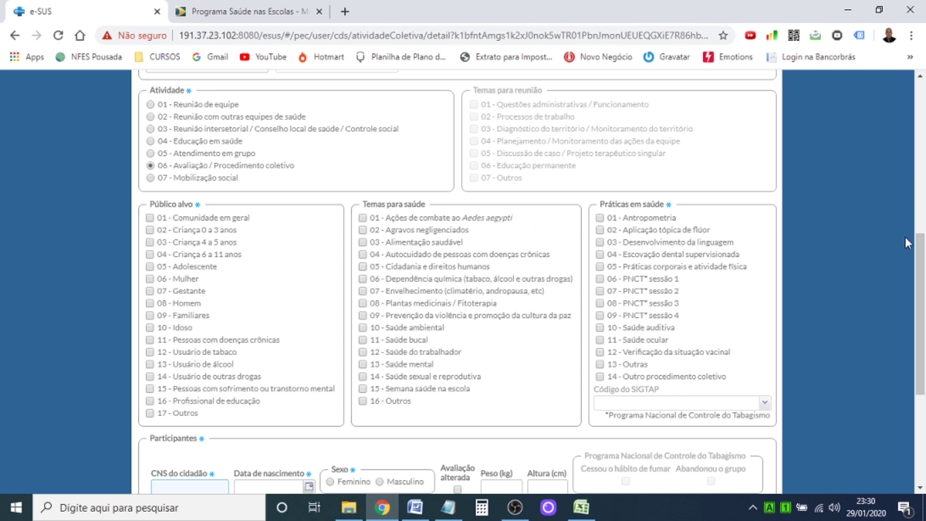
pyautogui.moveTo(921, 256)
pyautogui.mouseDown()
pyautogui.moveTo(922, 298)
pyautogui.moveTo(923, 261)
pyautogui.mouseUp()
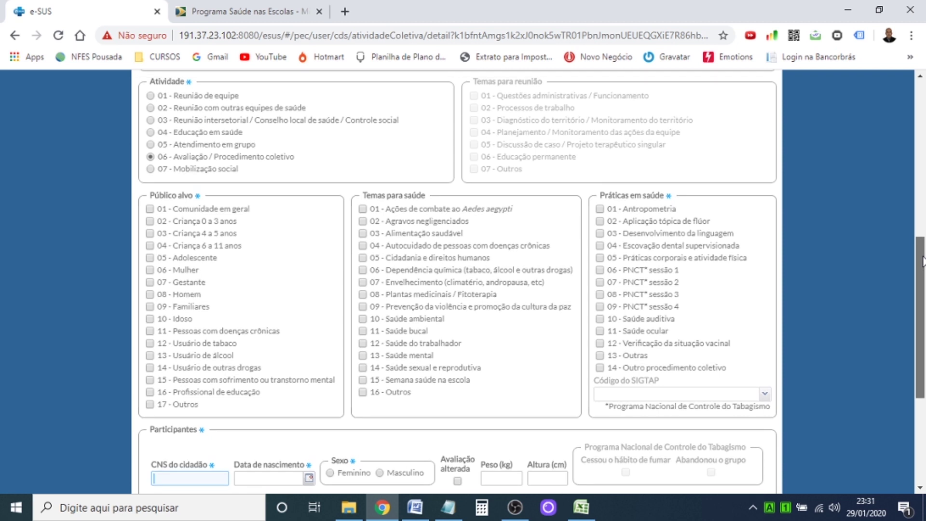
# Step: Set the Atividade to 01 - Reunião de equipe and try 15 as the Nº de participantes, leaving that field empty
pyautogui.click(151, 96)
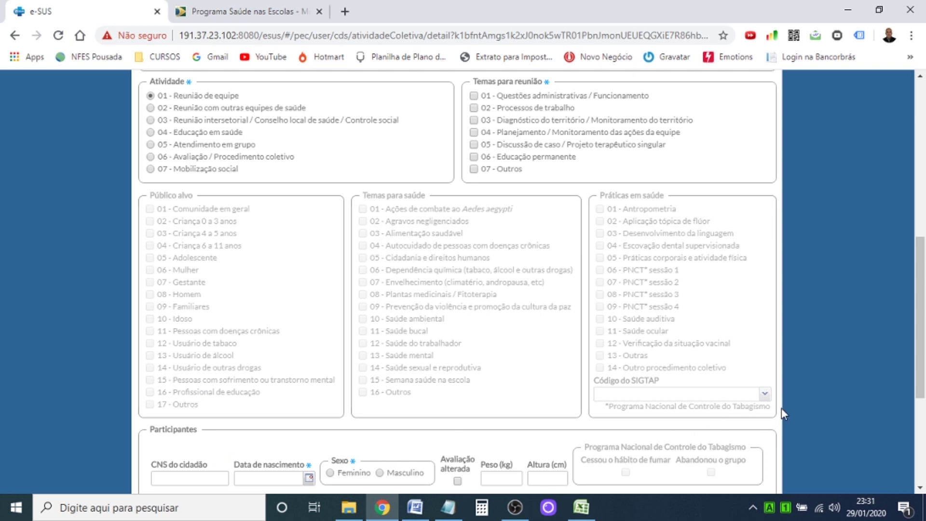
pyautogui.moveTo(922, 334); pyautogui.dragTo(922, 303)
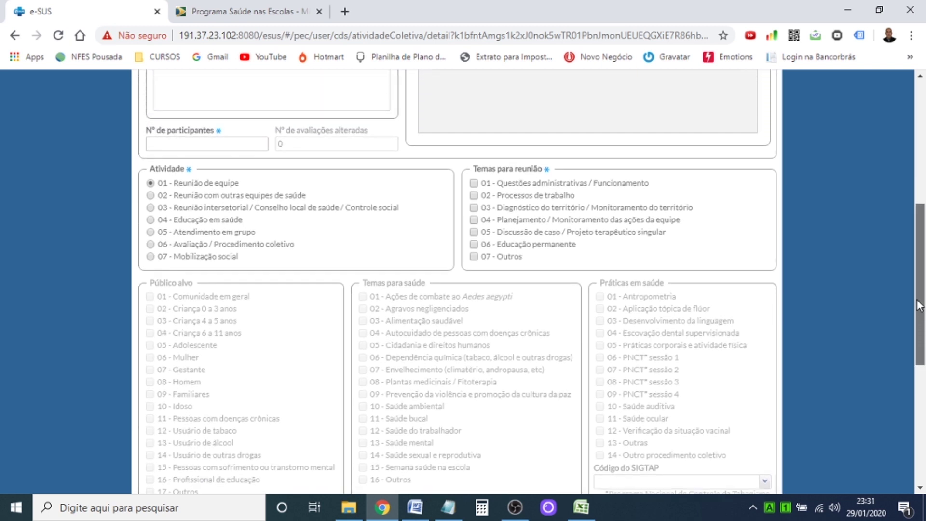
pyautogui.click(172, 144)
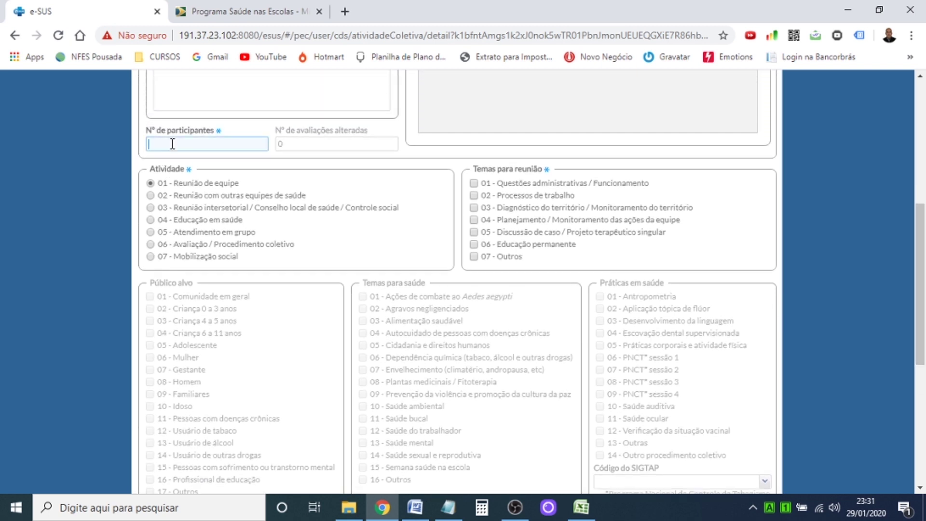
pyautogui.write('15')
pyautogui.press('BackSpace')
pyautogui.press('BackSpace')
pyautogui.write('15')
pyautogui.press('BackSpace')
pyautogui.press('BackSpace')
pyautogui.write('15')
pyautogui.press('BackSpace')
pyautogui.press('BackSpace')
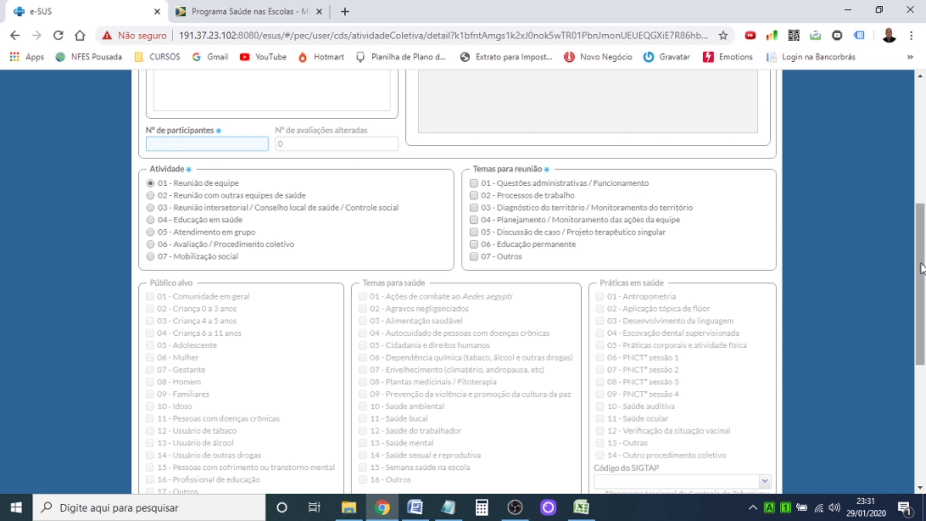
# Step: Compare the fields enabled by Atividade options 02, 03 and 04, leaving 03 - Reunião intersetorial / Conselho local de saúde / Controle social selected
pyautogui.moveTo(923, 273); pyautogui.dragTo(925, 303)
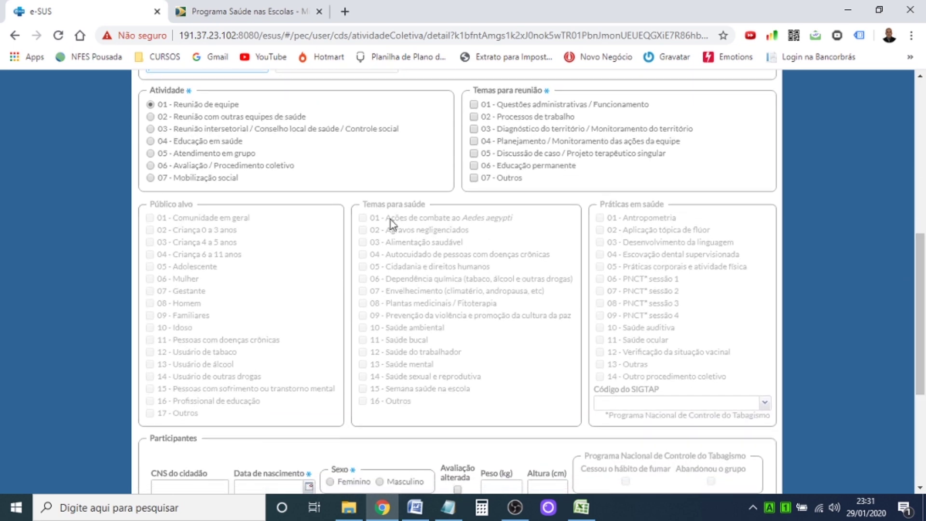
pyautogui.click(150, 117)
pyautogui.click(152, 130)
pyautogui.click(152, 141)
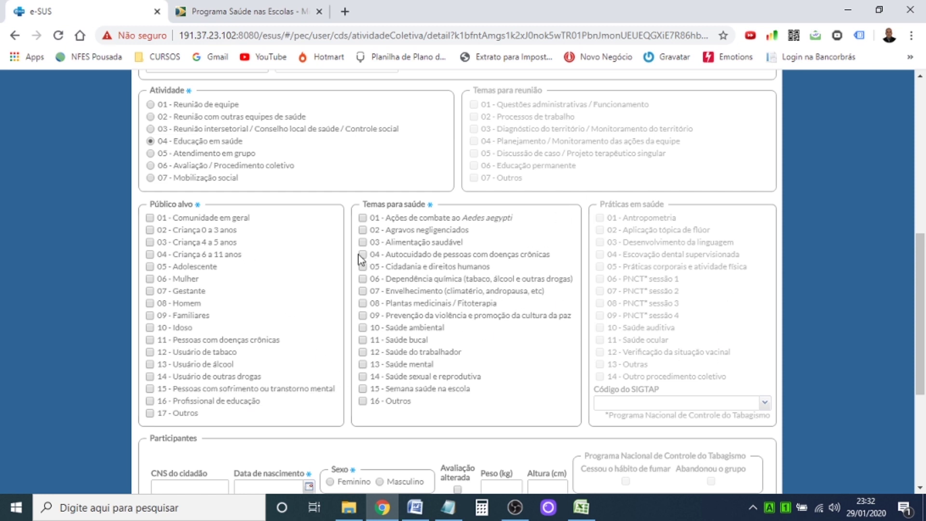
pyautogui.click(151, 128)
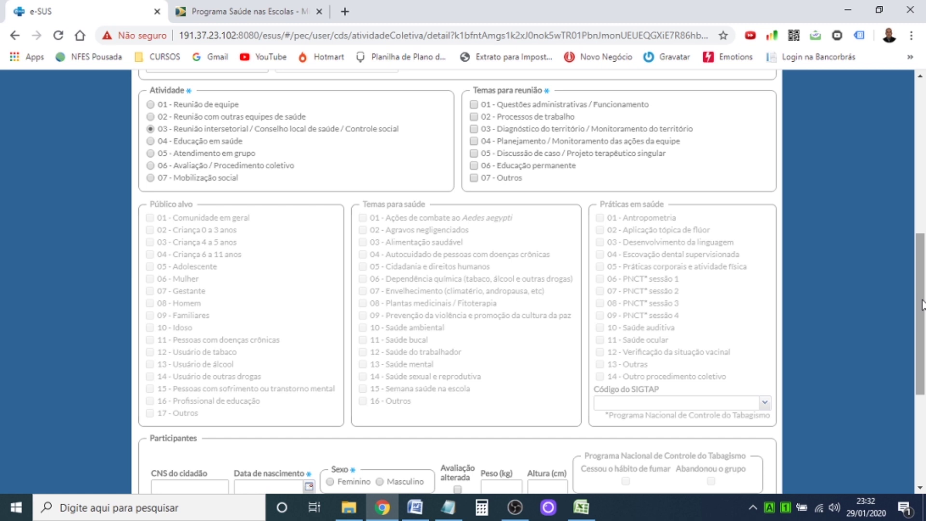
pyautogui.moveTo(922, 311); pyautogui.dragTo(922, 270)
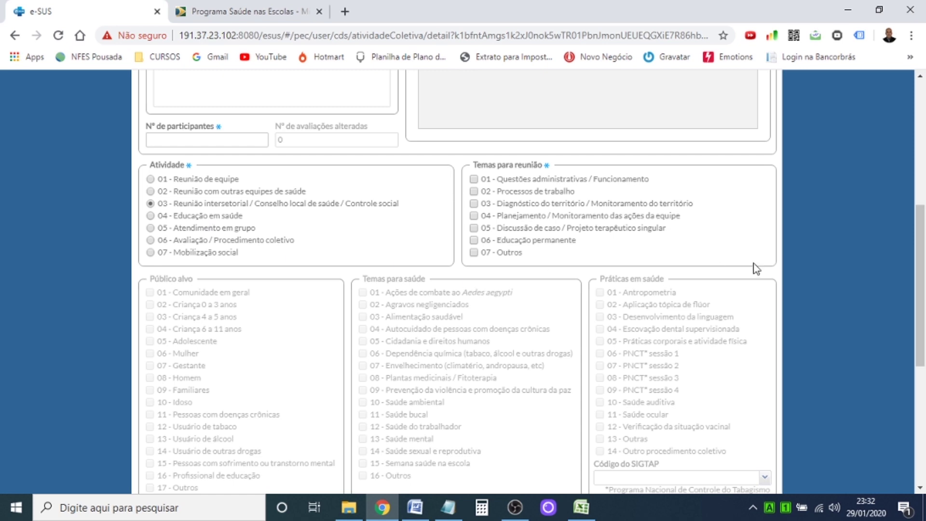
pyautogui.scroll(3, 920, 280)
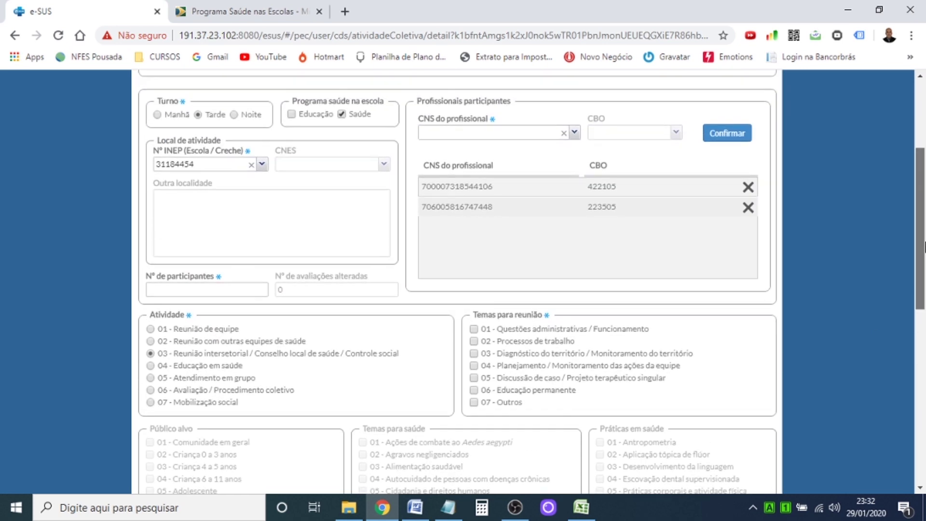
pyautogui.scroll(-1, 924, 261)
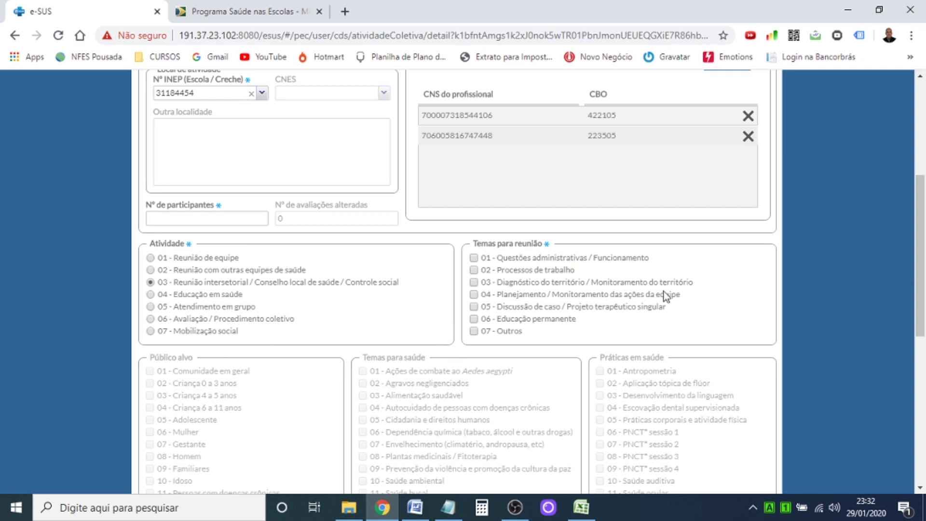
# Step: Compare the fields enabled by 04 - Educação em saúde and 05 - Atendimento em grupo, leaving Atendimento em grupo selected as the Atividade
pyautogui.click(151, 295)
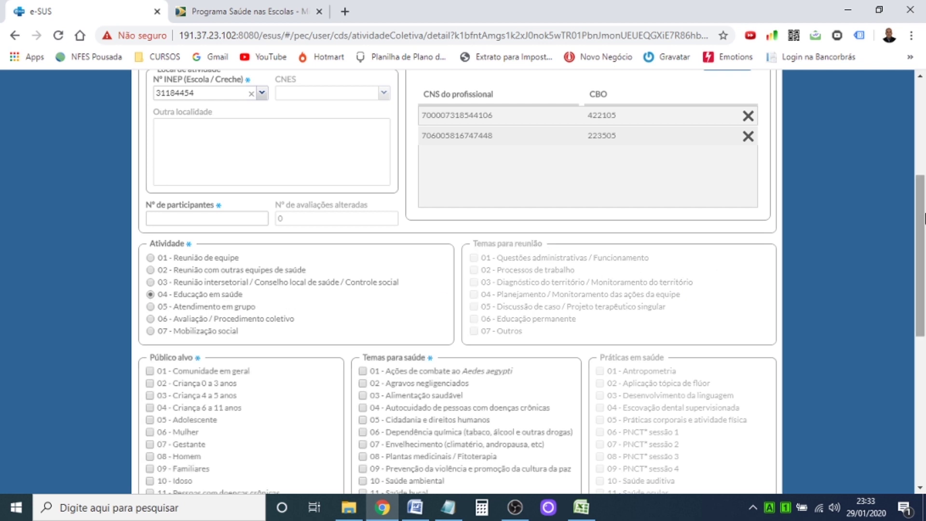
pyautogui.moveTo(925, 218); pyautogui.dragTo(925, 254)
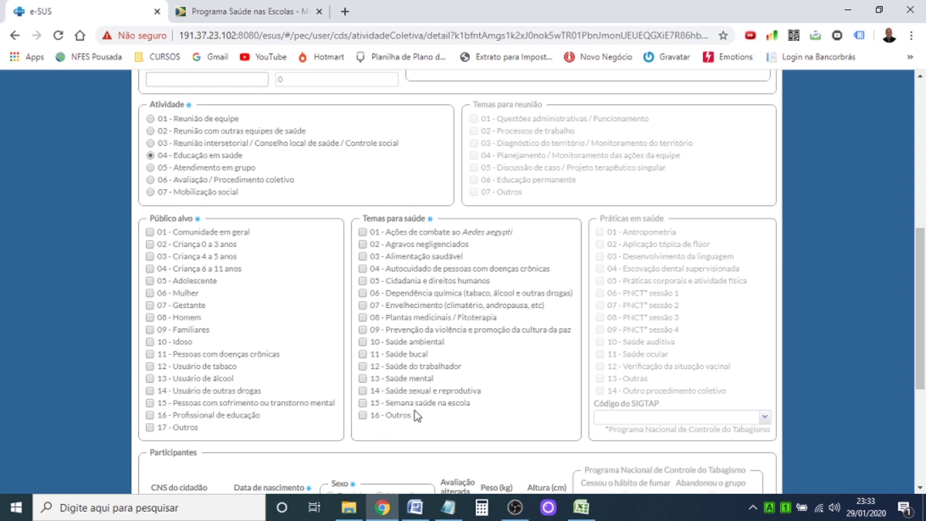
pyautogui.moveTo(920, 295)
pyautogui.mouseDown()
pyautogui.moveTo(919, 306)
pyautogui.moveTo(917, 299)
pyautogui.mouseUp()
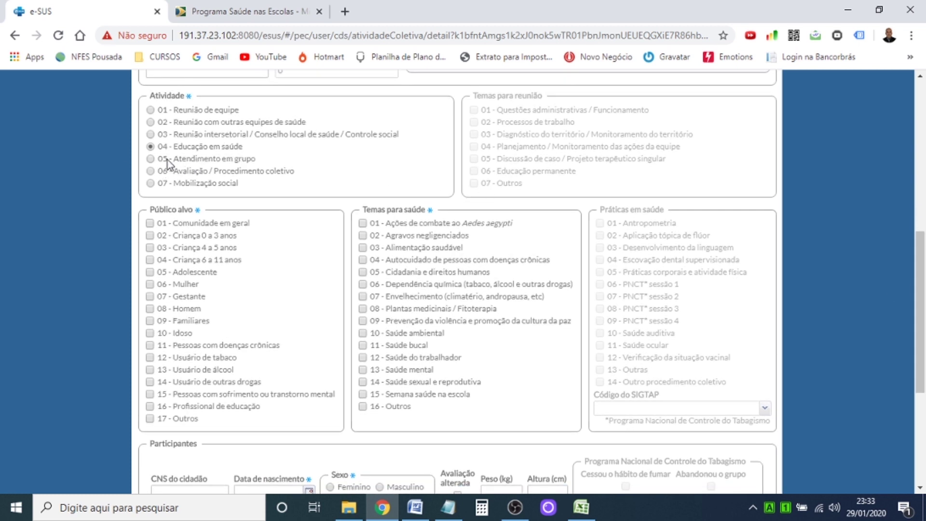
pyautogui.click(151, 159)
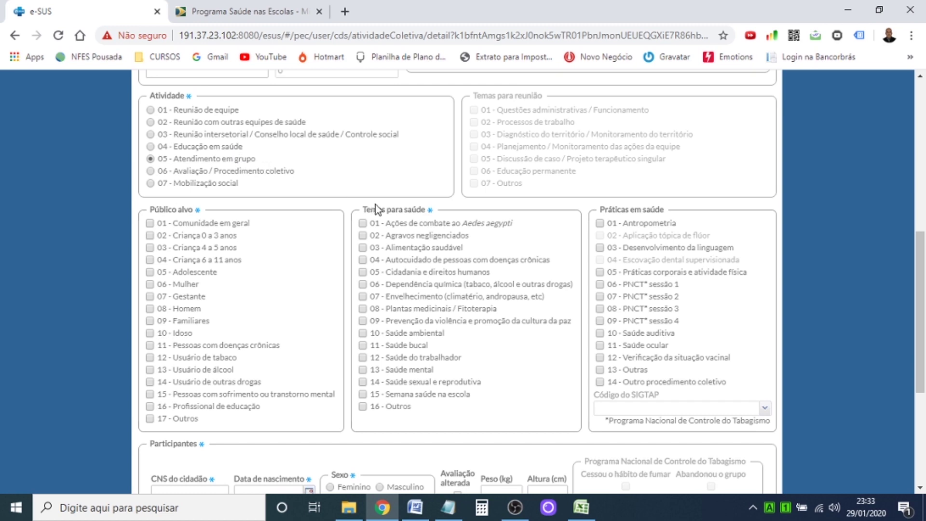
pyautogui.scroll(2, 924, 300)
pyautogui.moveTo(924, 300); pyautogui.dragTo(924, 275)
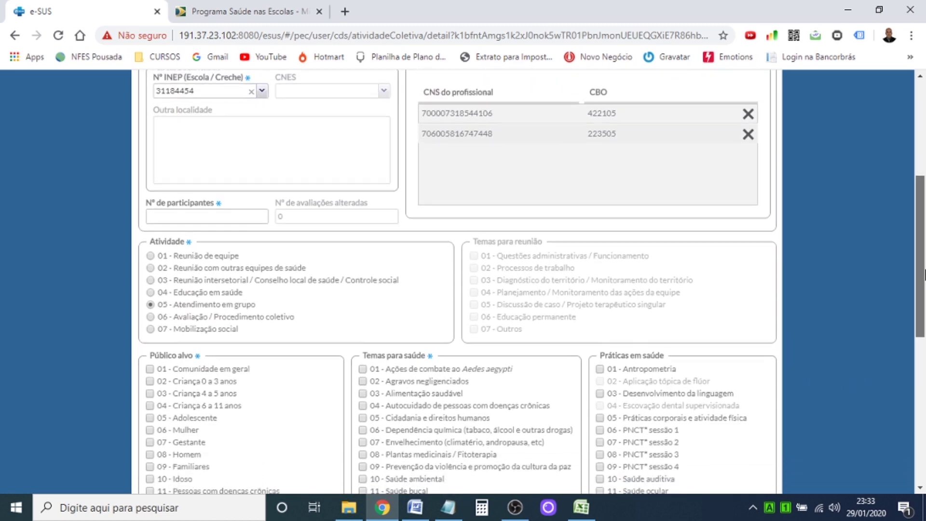
# Step: Compare the fields enabled by 05 - Atendimento em grupo and 06 - Avaliação / Procedimento coletivo, leaving 06 selected as the Atividade
pyautogui.scroll(-1, 923, 270)
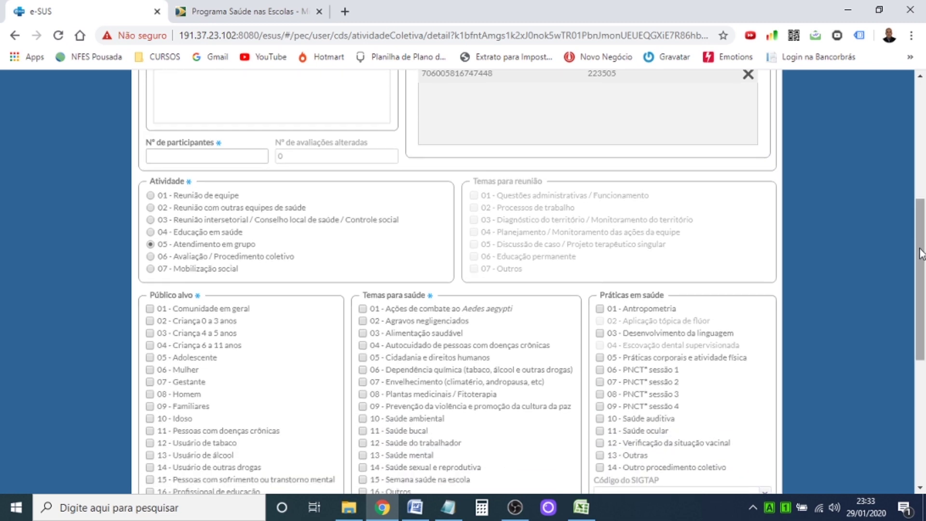
pyautogui.moveTo(921, 253); pyautogui.dragTo(922, 307)
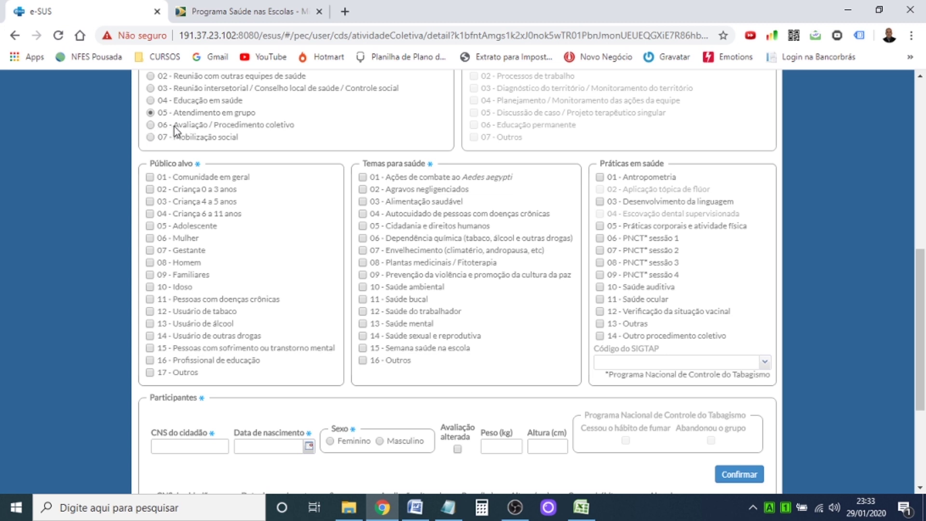
pyautogui.click(151, 125)
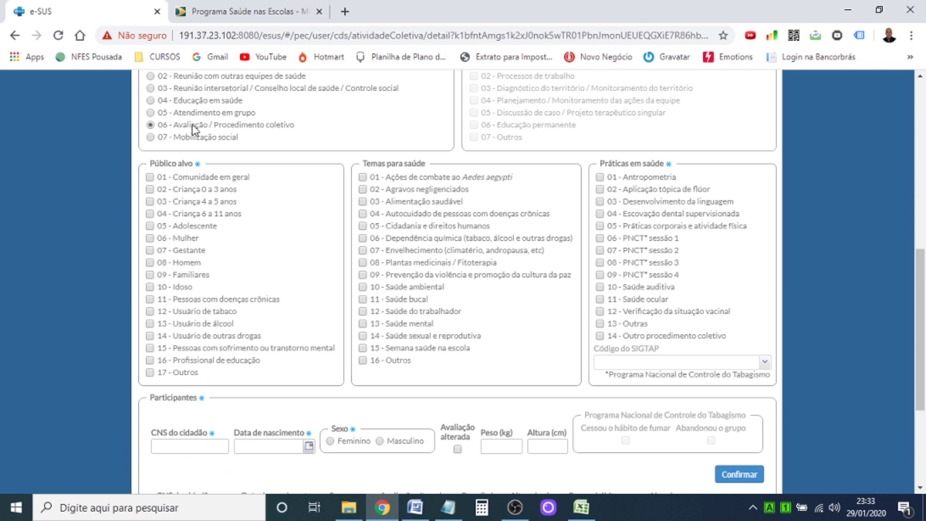
pyautogui.click(151, 113)
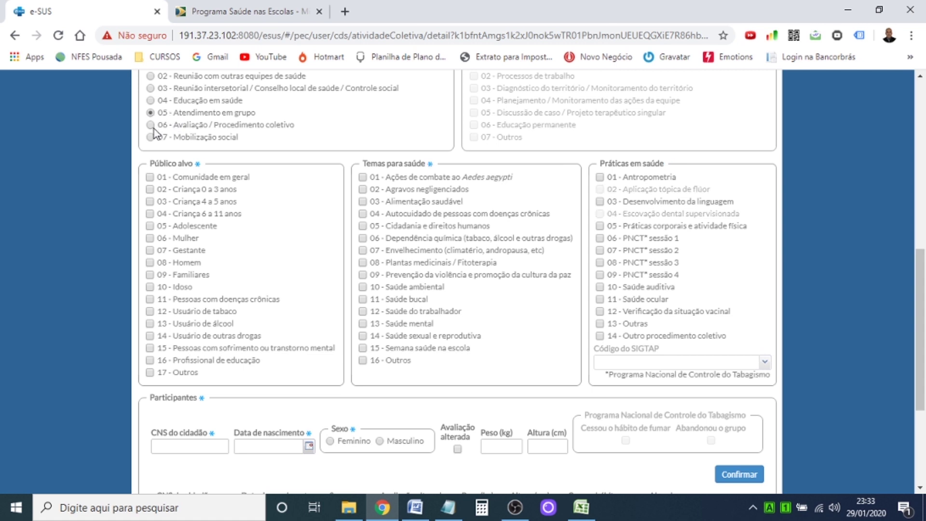
pyautogui.click(152, 127)
pyautogui.click(150, 111)
pyautogui.click(150, 125)
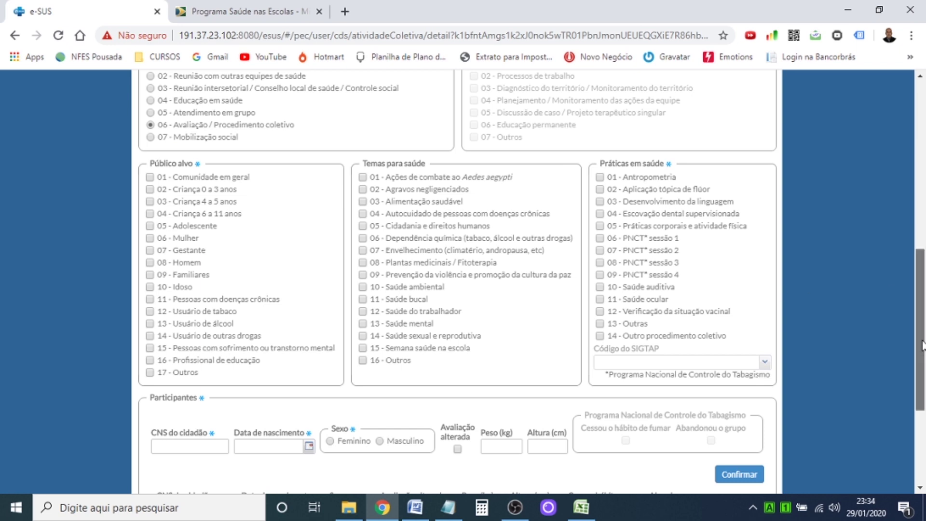
# Step: Set the Atividade to 07 - Mobilização social and examine its required fields and the Programa saúde na escola options
pyautogui.moveTo(923, 345); pyautogui.dragTo(923, 313)
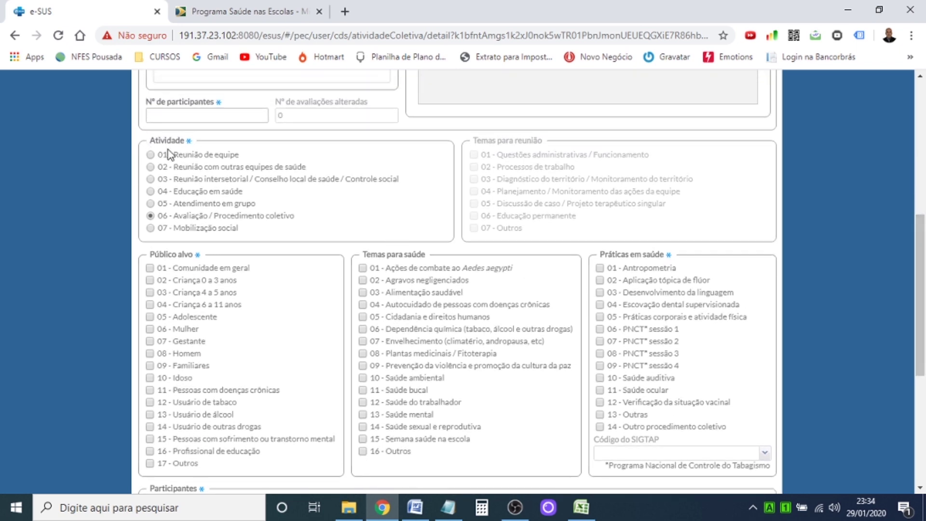
pyautogui.click(153, 228)
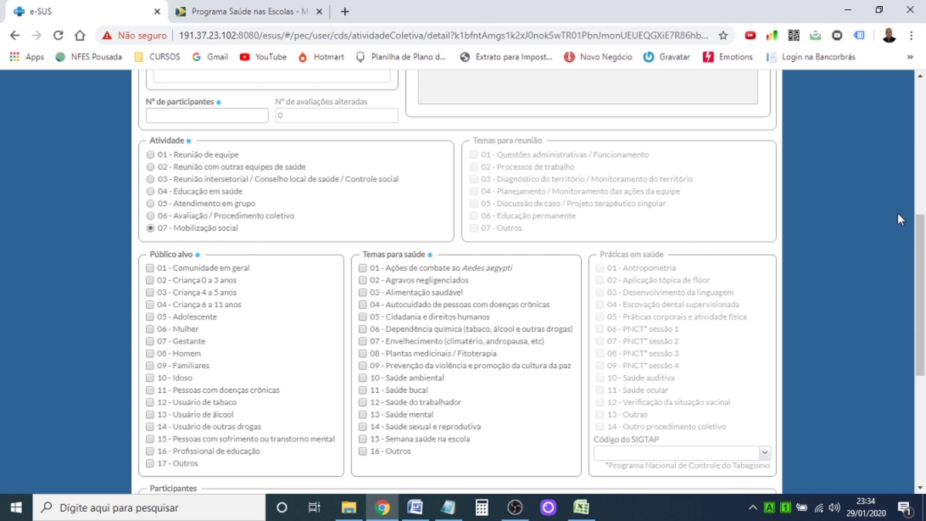
pyautogui.moveTo(921, 227); pyautogui.dragTo(921, 261)
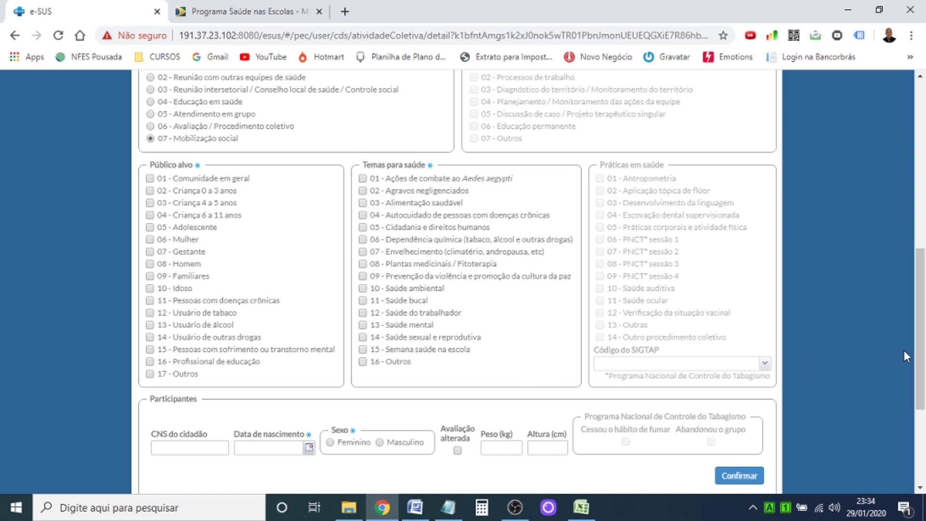
pyautogui.moveTo(923, 354); pyautogui.dragTo(924, 194)
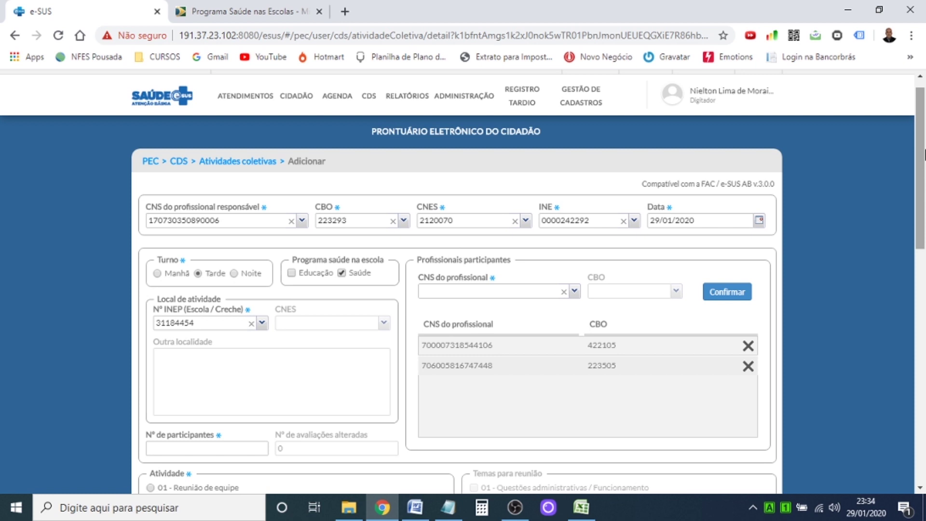
pyautogui.moveTo(924, 154); pyautogui.dragTo(924, 182)
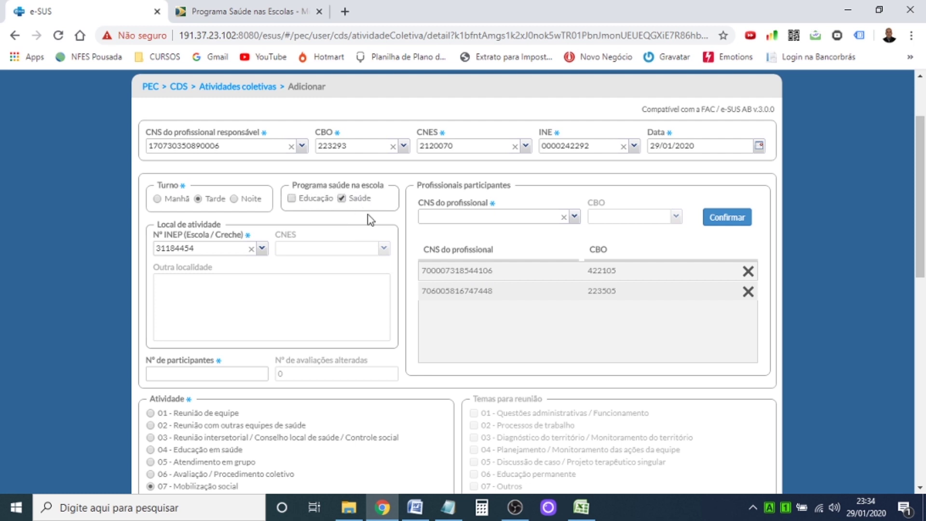
pyautogui.click(343, 193)
# Step: Set the Atividade to 05 - Atendimento em grupo and enter 30 as the Nº de participantes
pyautogui.moveTo(923, 170); pyautogui.dragTo(924, 247)
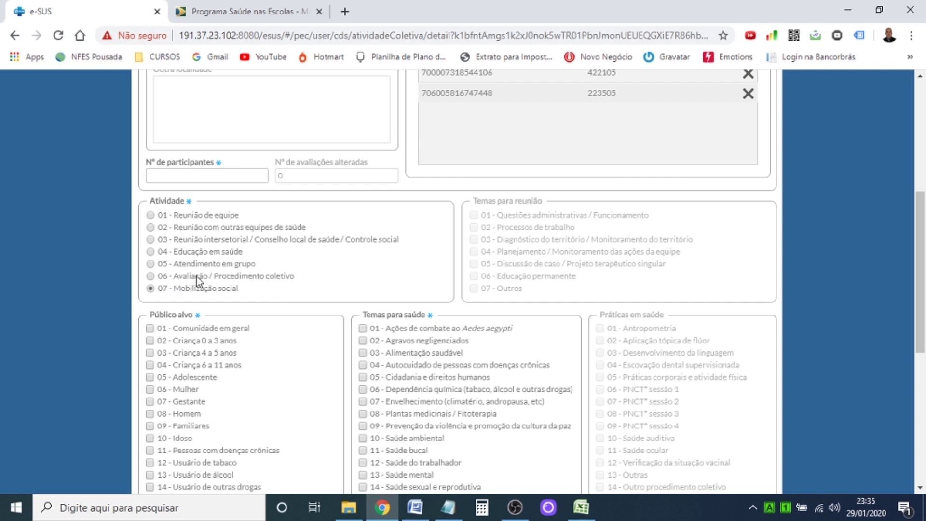
pyautogui.click(150, 264)
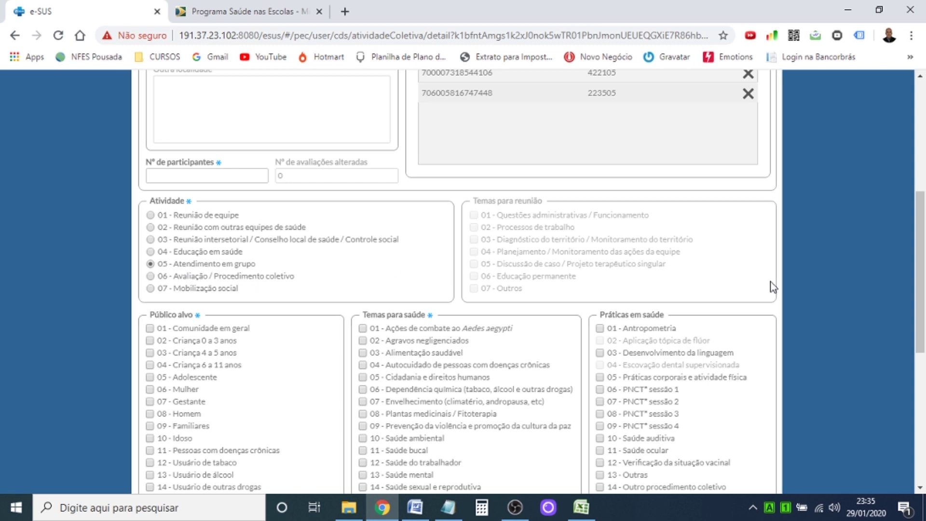
pyautogui.moveTo(920, 260); pyautogui.dragTo(924, 291)
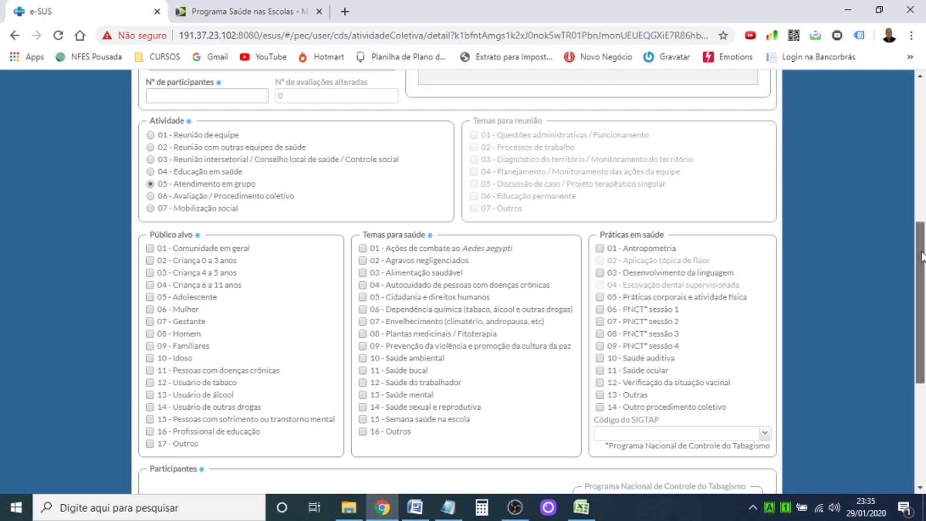
pyautogui.moveTo(925, 258); pyautogui.dragTo(925, 296)
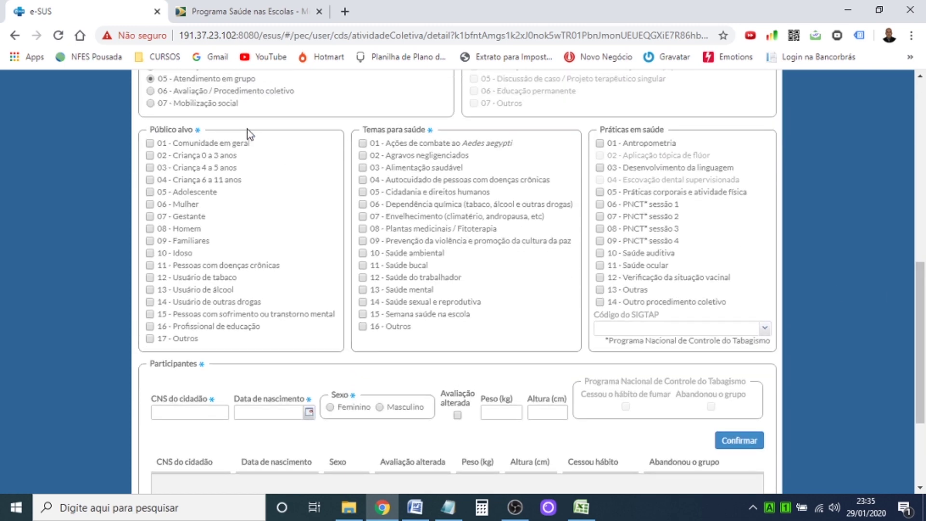
pyautogui.moveTo(924, 313); pyautogui.dragTo(924, 251)
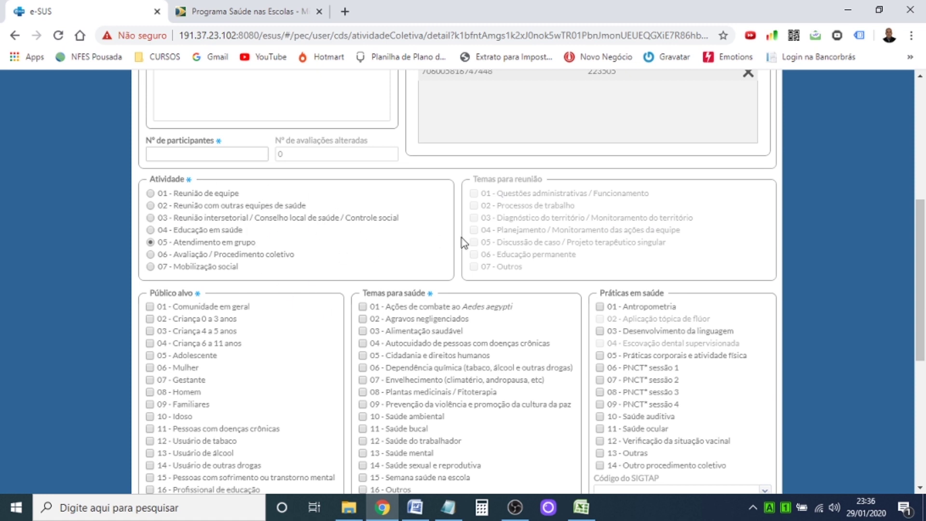
pyautogui.moveTo(924, 292); pyautogui.dragTo(925, 243)
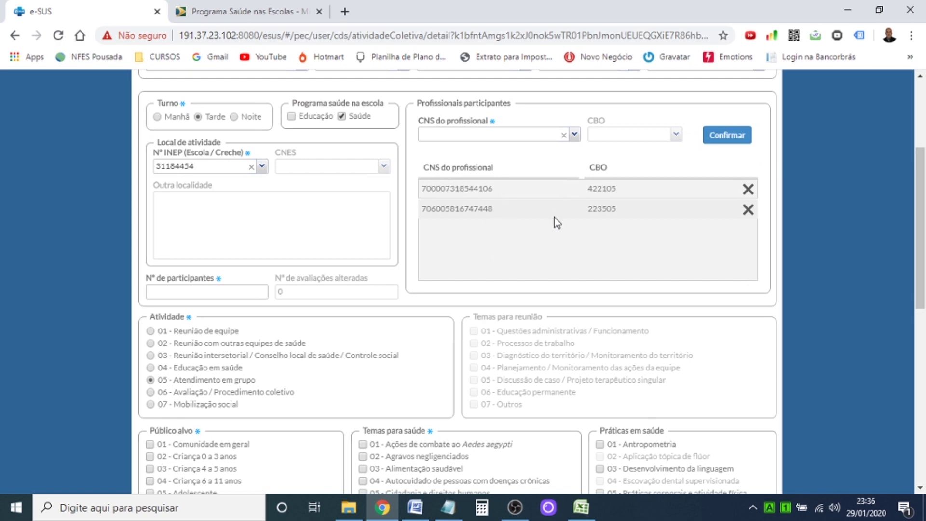
pyautogui.moveTo(924, 215); pyautogui.dragTo(924, 284)
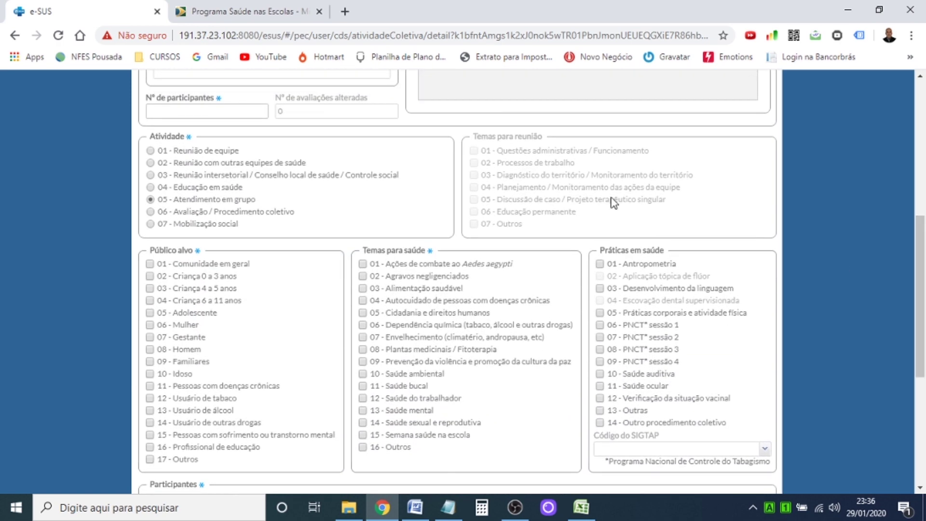
pyautogui.click(190, 116)
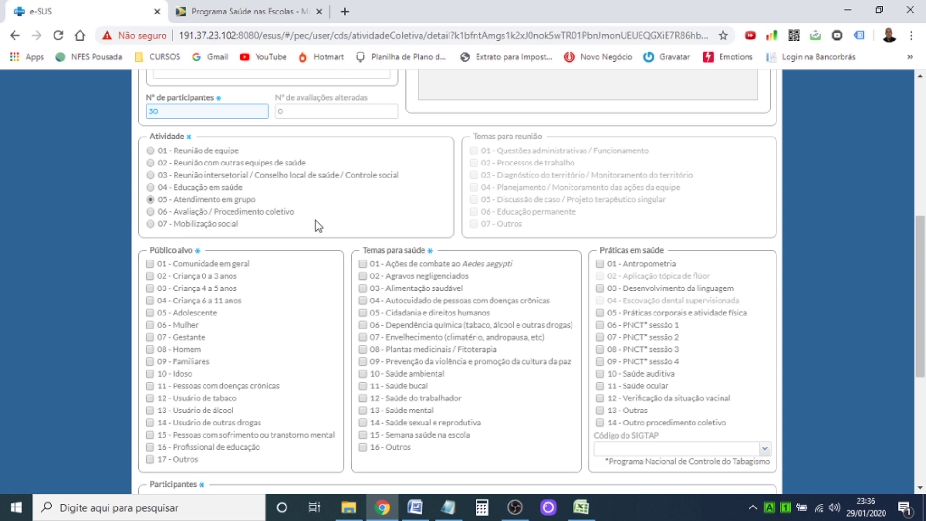
# Step: Mark 05 - Adolescente and 16 - Profissional de educação as the Público alvo
pyautogui.moveTo(922, 251); pyautogui.dragTo(924, 295)
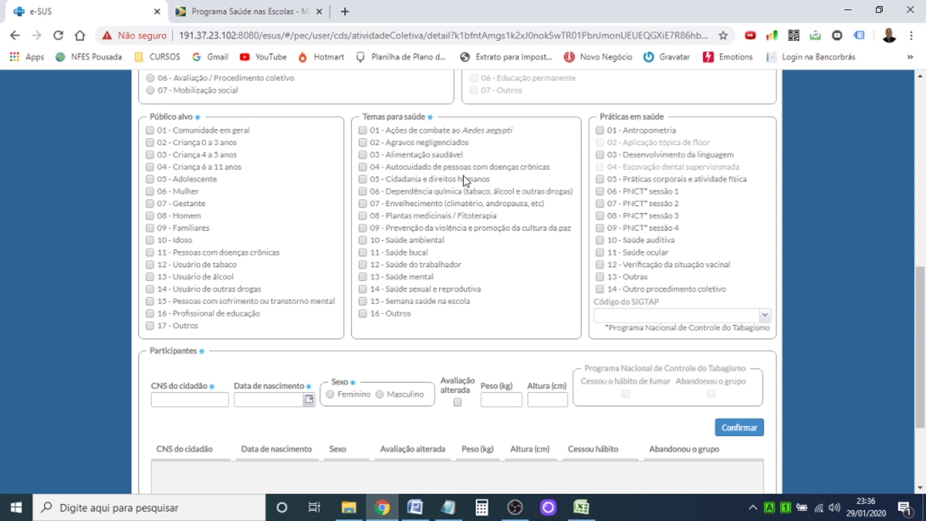
pyautogui.moveTo(922, 321)
pyautogui.mouseDown()
pyautogui.moveTo(923, 338)
pyautogui.moveTo(922, 318)
pyautogui.mouseUp()
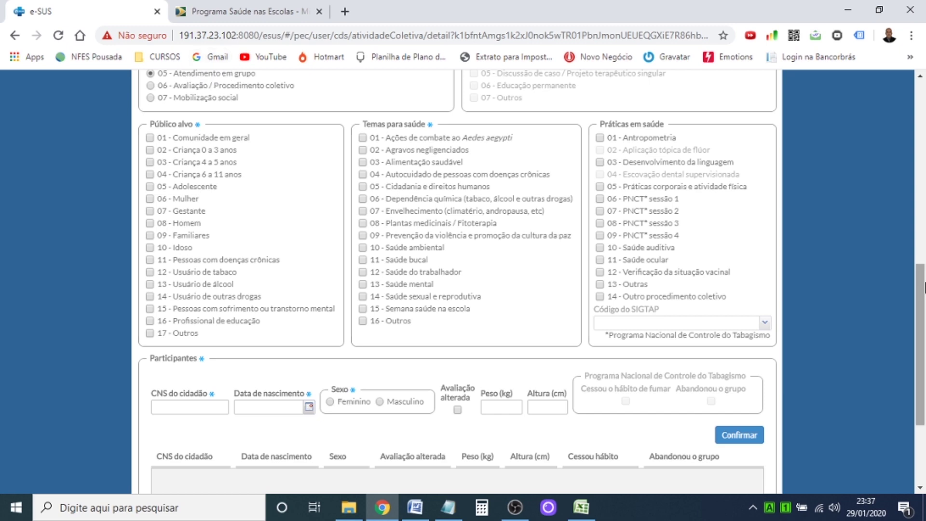
pyautogui.moveTo(919, 293); pyautogui.dragTo(835, 231)
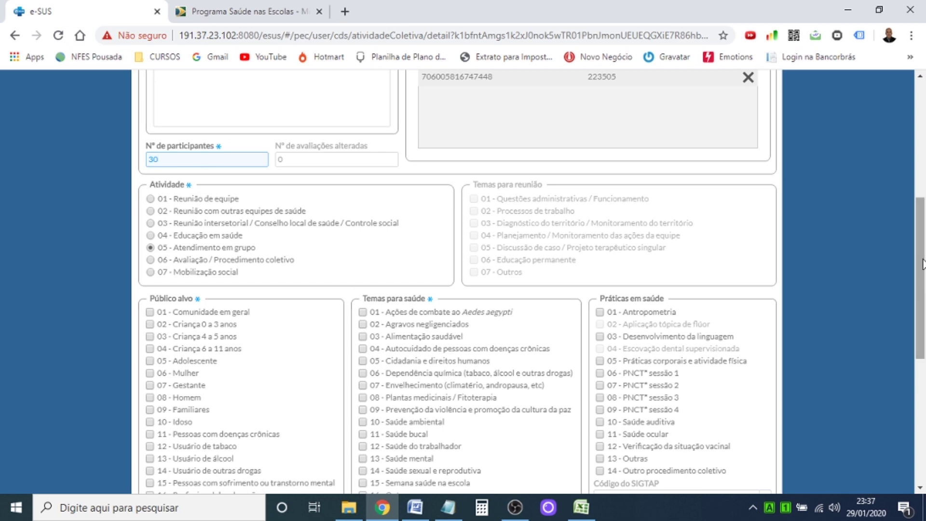
pyautogui.moveTo(923, 264); pyautogui.dragTo(925, 345)
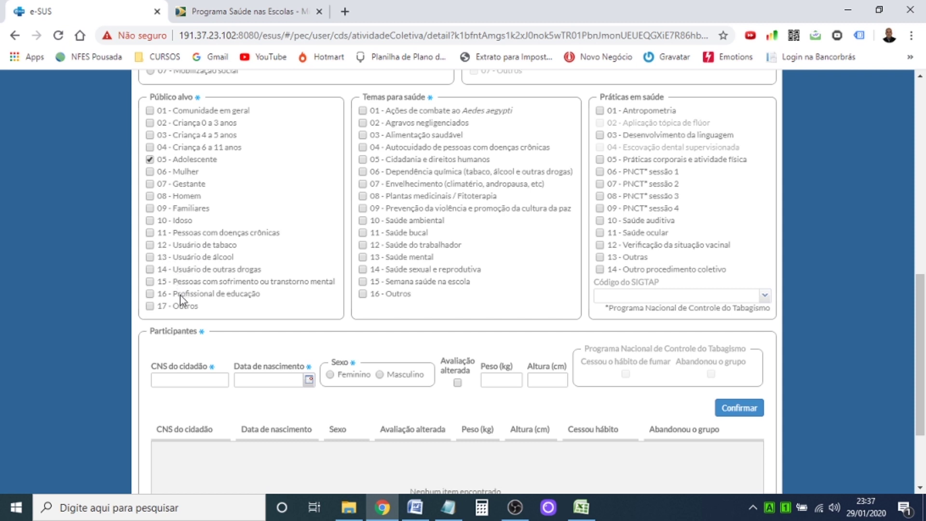
pyautogui.click(151, 295)
# Step: Select 01 - Ações de combate ao Aedes aegypti, 11 - Saúde bucal and 15 - Semana saúde na escola as Temas para saúde
pyautogui.click(363, 113)
pyautogui.click(433, 106)
pyautogui.moveTo(919, 302); pyautogui.dragTo(923, 227)
pyautogui.scroll(-5, 614, 254)
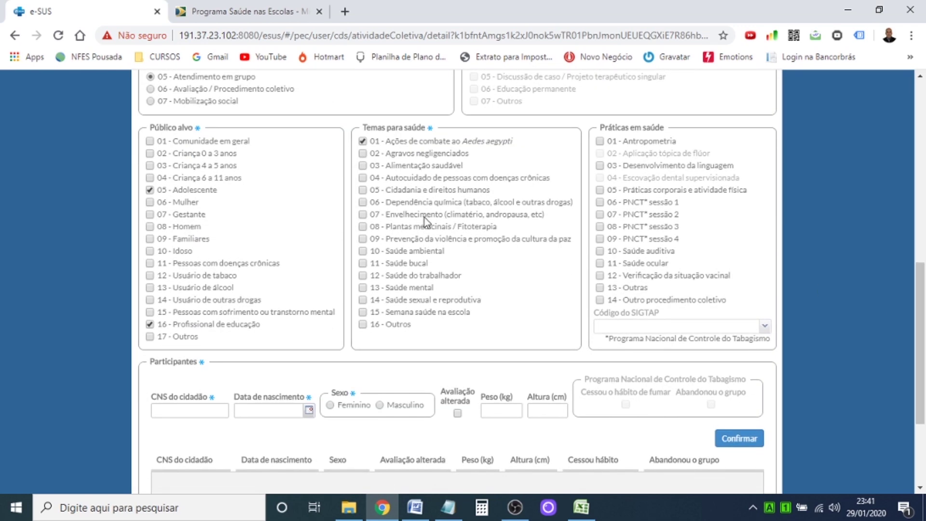
pyautogui.click(364, 264)
pyautogui.click(360, 138)
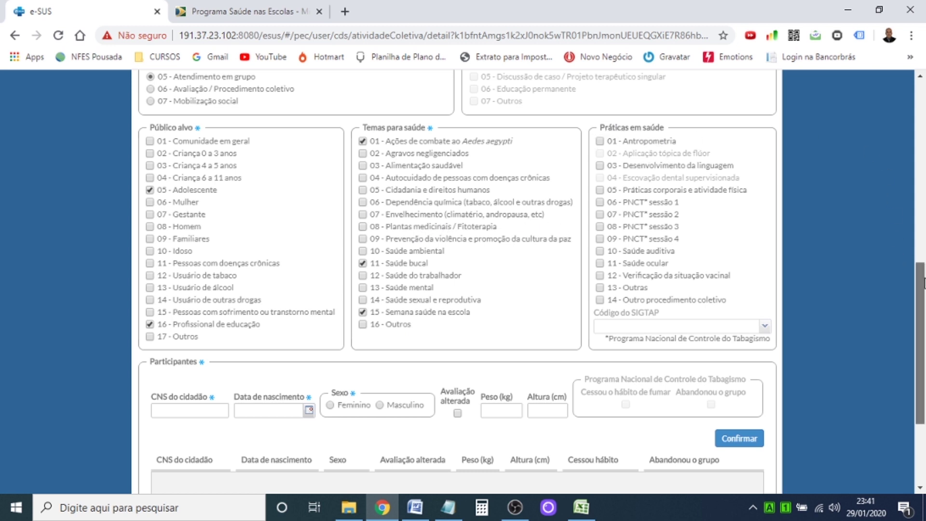
pyautogui.moveTo(922, 273)
pyautogui.mouseDown()
pyautogui.moveTo(925, 290)
pyautogui.moveTo(923, 279)
pyautogui.mouseUp()
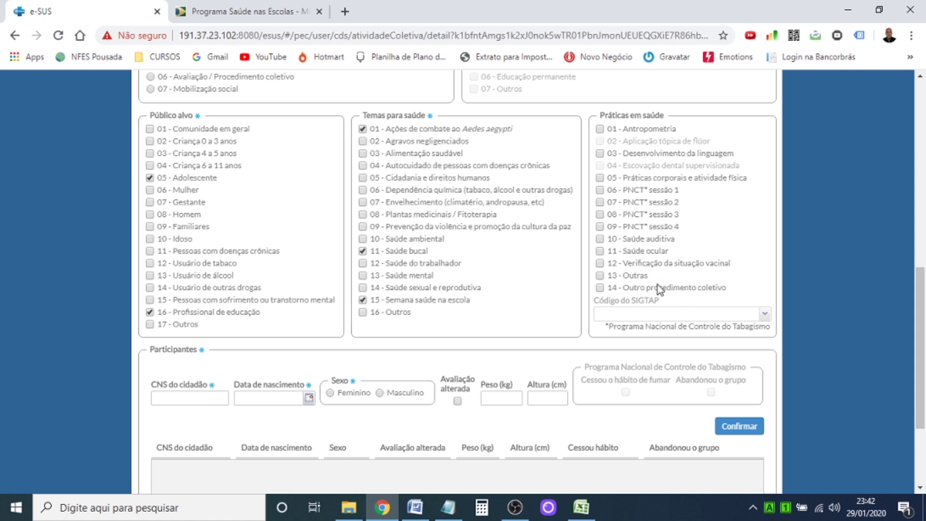
pyautogui.click(600, 288)
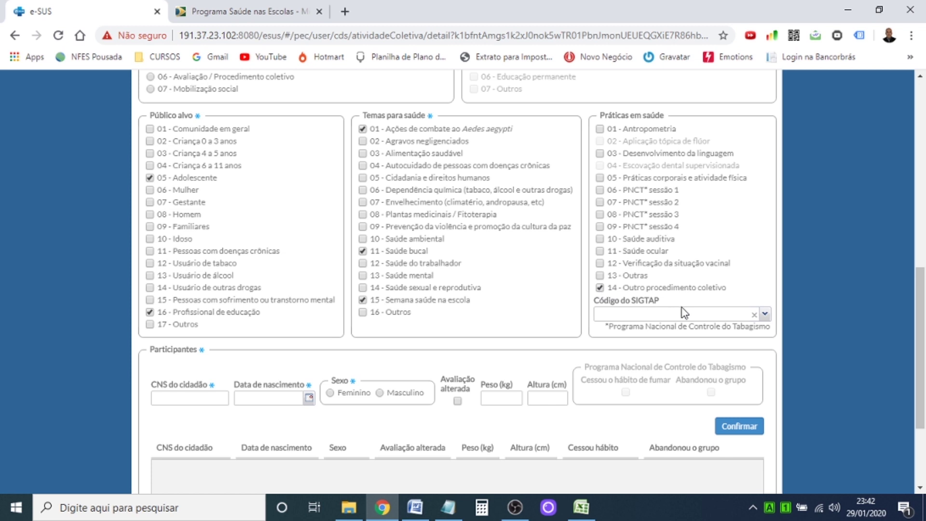
pyautogui.click(765, 315)
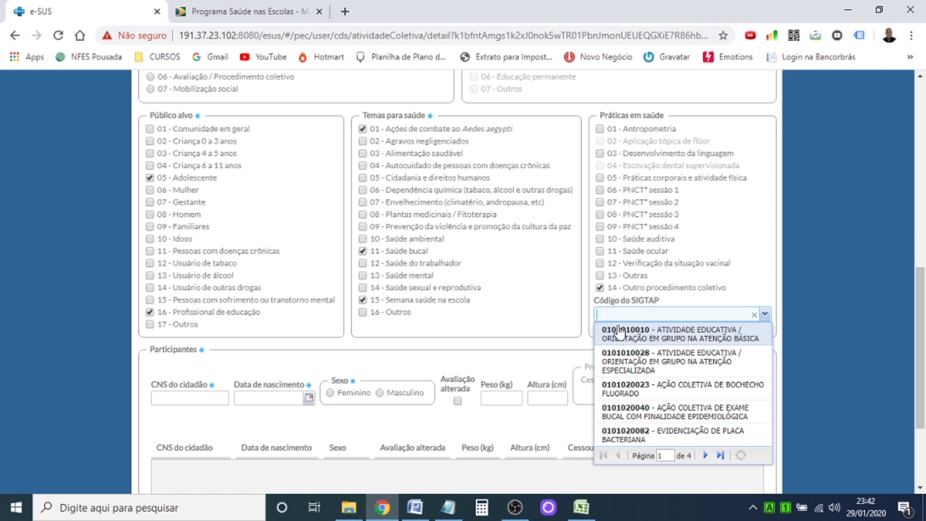
pyautogui.click(693, 337)
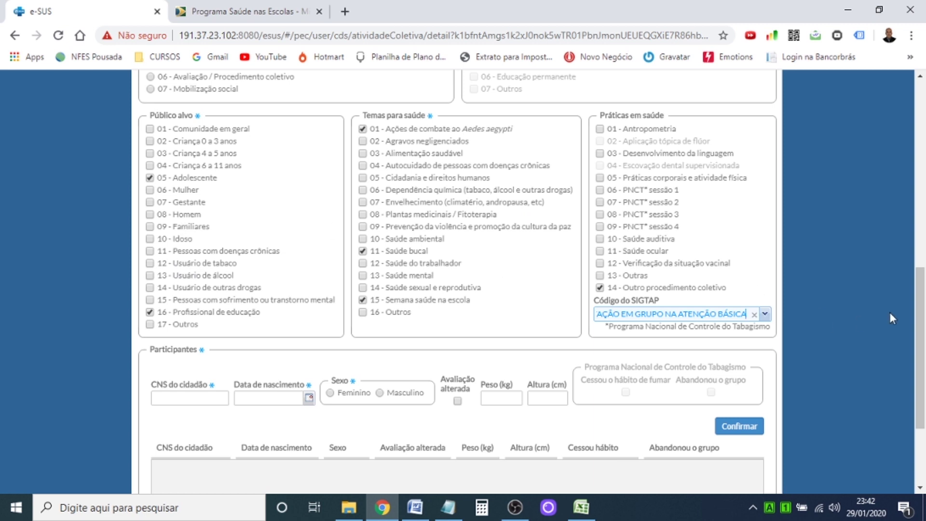
# Step: Review the filled-in activity, target audience and theme selections and the required fields of the Participantes section
pyautogui.moveTo(921, 337); pyautogui.dragTo(912, 281)
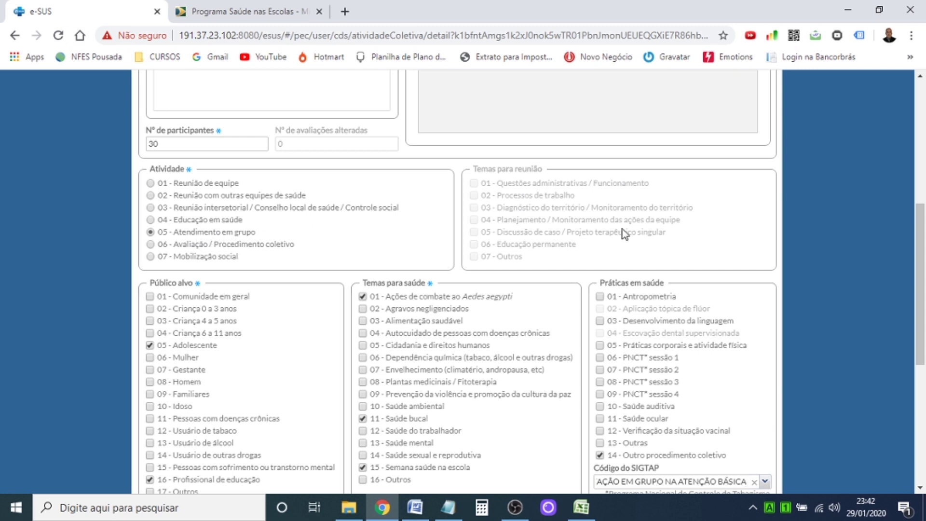
pyautogui.moveTo(923, 223); pyautogui.dragTo(925, 322)
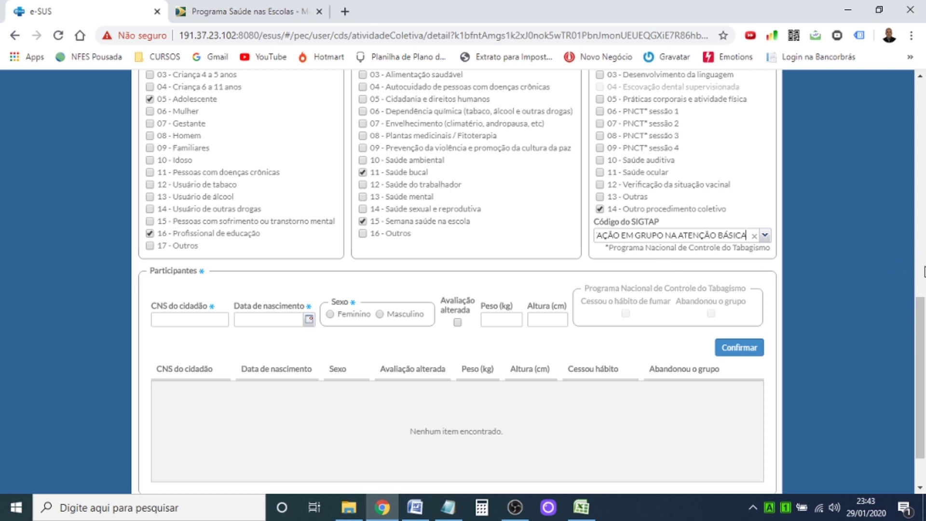
pyautogui.scroll(-2, 925, 338)
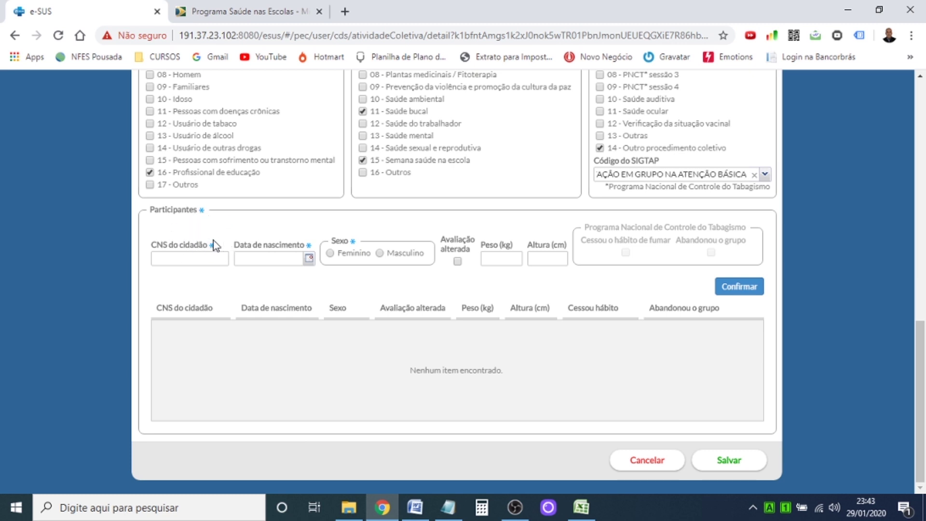
pyautogui.moveTo(921, 386); pyautogui.dragTo(924, 273)
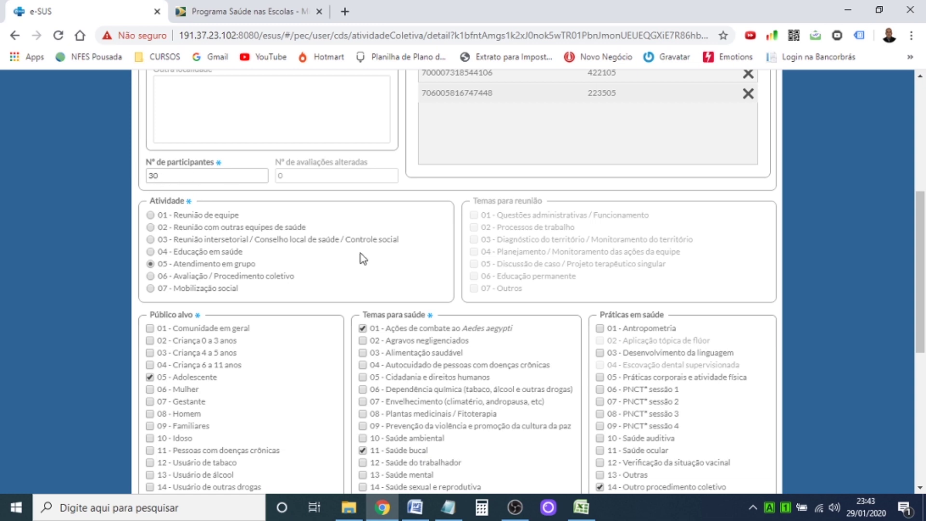
pyautogui.moveTo(922, 270); pyautogui.dragTo(921, 399)
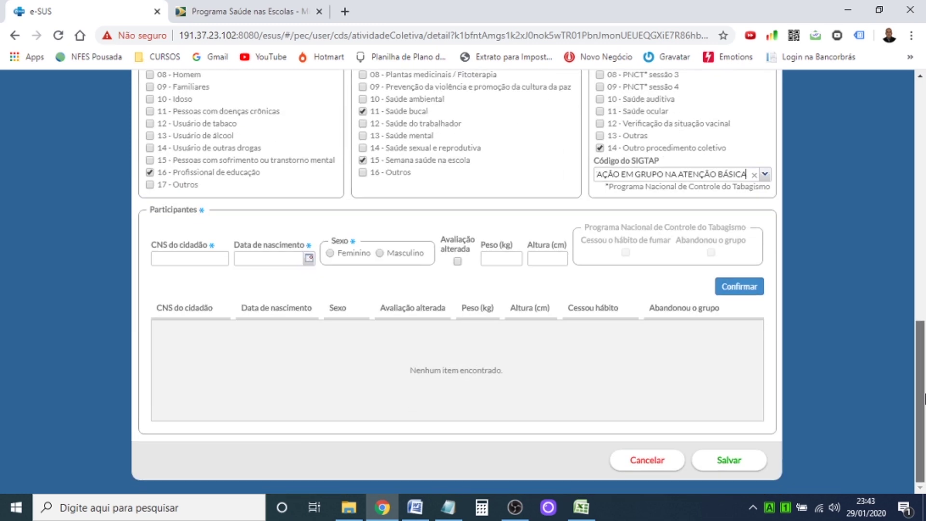
# Step: Try to fill CNS do cidadão under Participantes with the CNS number copied from the FEMININO line in Notepad
pyautogui.click(176, 259)
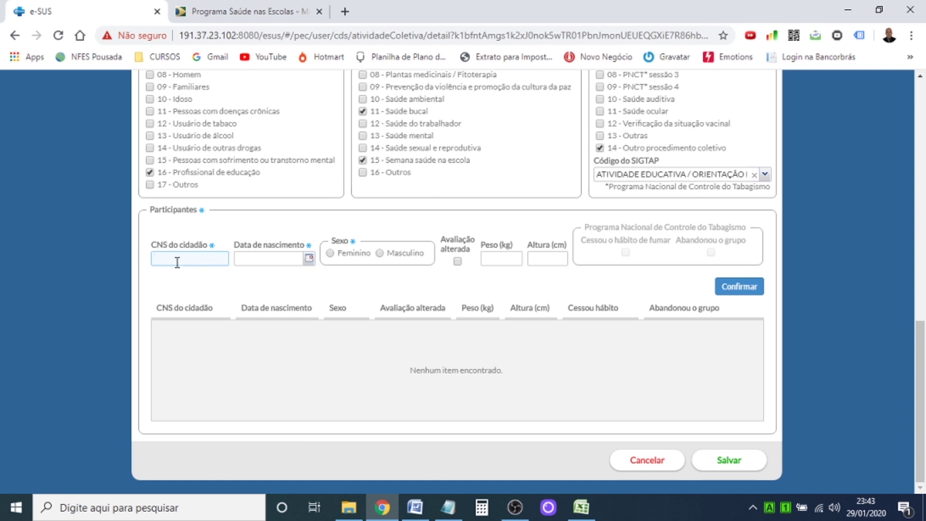
pyautogui.click(264, 259)
pyautogui.click(455, 514)
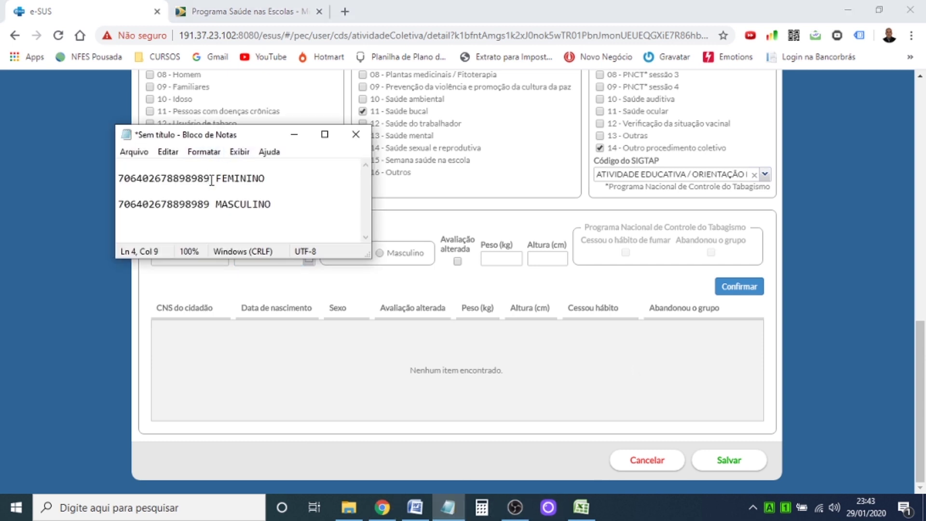
pyautogui.moveTo(211, 180); pyautogui.dragTo(104, 171)
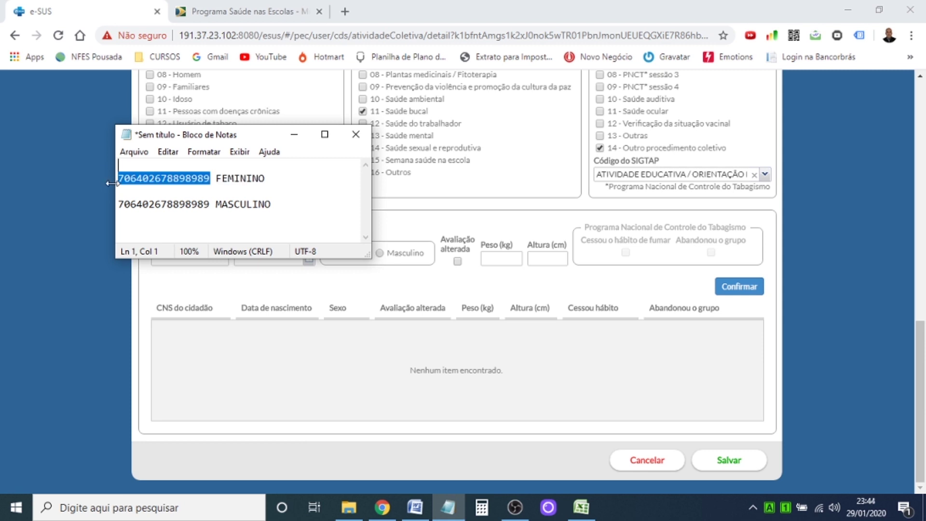
pyautogui.click(147, 362)
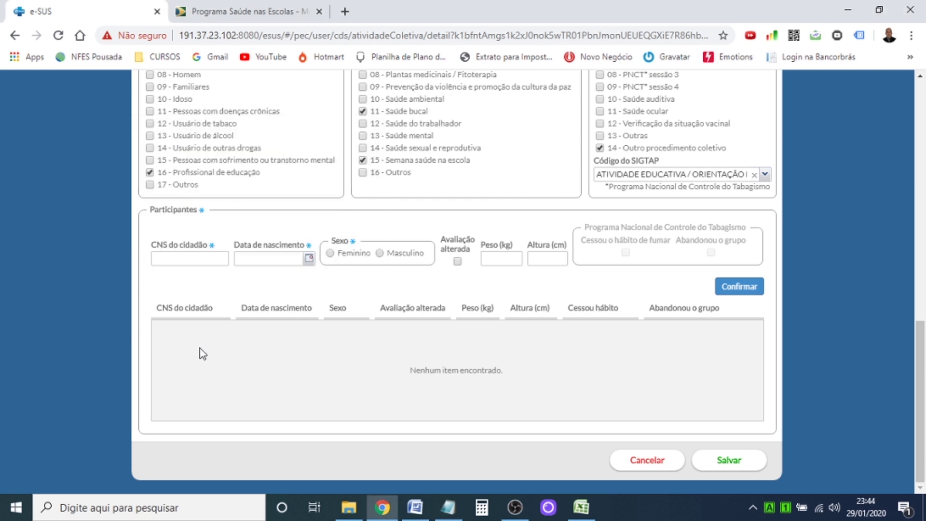
pyautogui.click(190, 261)
pyautogui.hotkey('ctrl', 'v')
pyautogui.press('Tab')
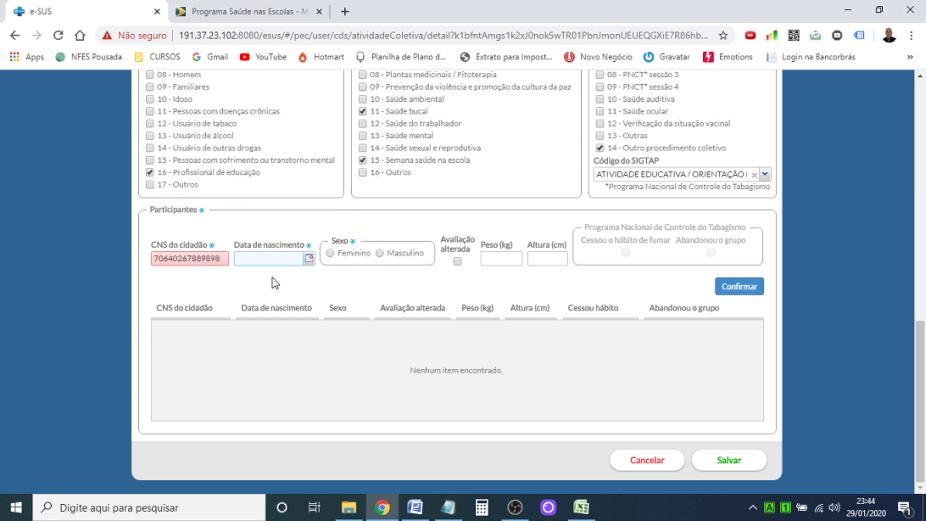
# Step: Recheck the CNS number on the FEMININO line in Notepad, keeping the unsaved note open
pyautogui.click(226, 260)
pyautogui.click(453, 510)
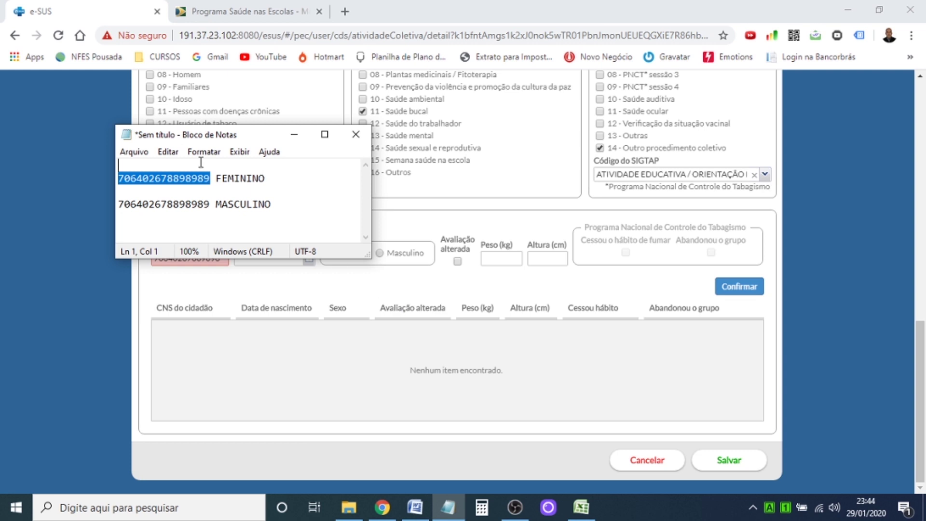
pyautogui.click(164, 184)
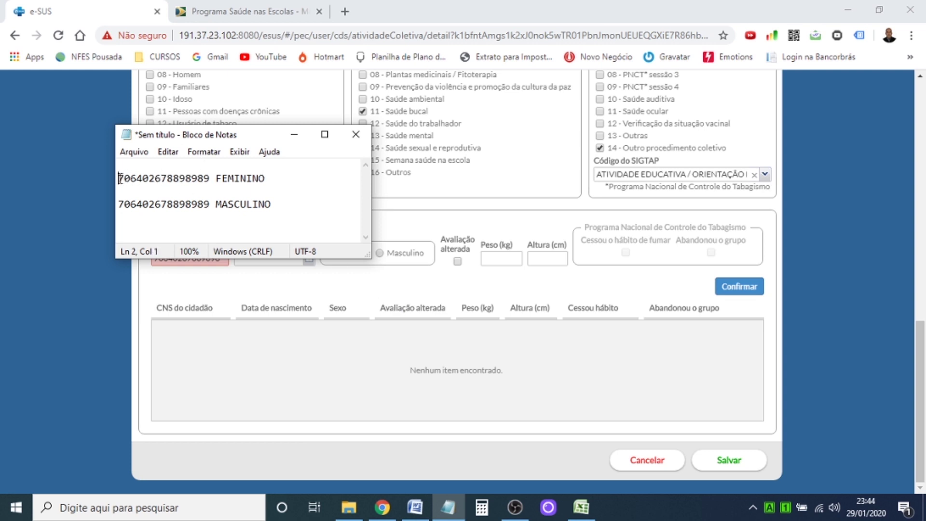
pyautogui.moveTo(119, 178); pyautogui.dragTo(210, 179)
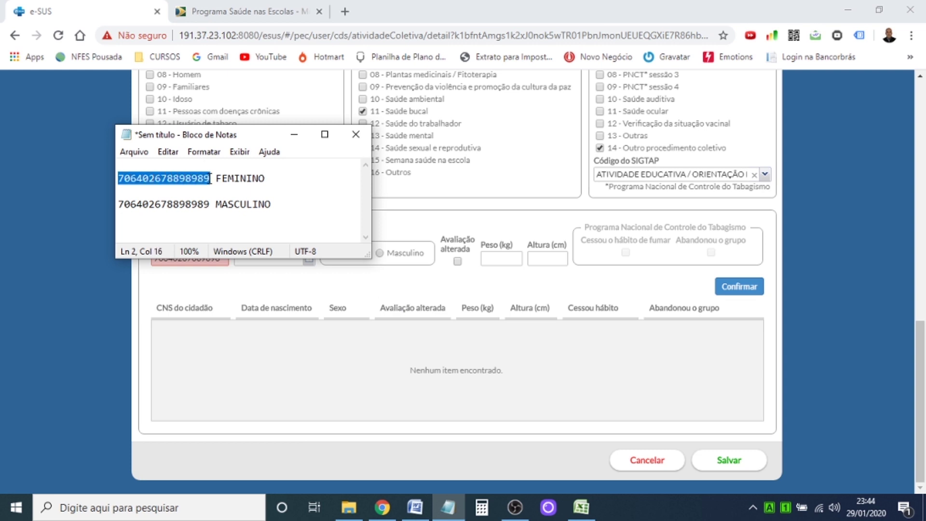
pyautogui.click(356, 134)
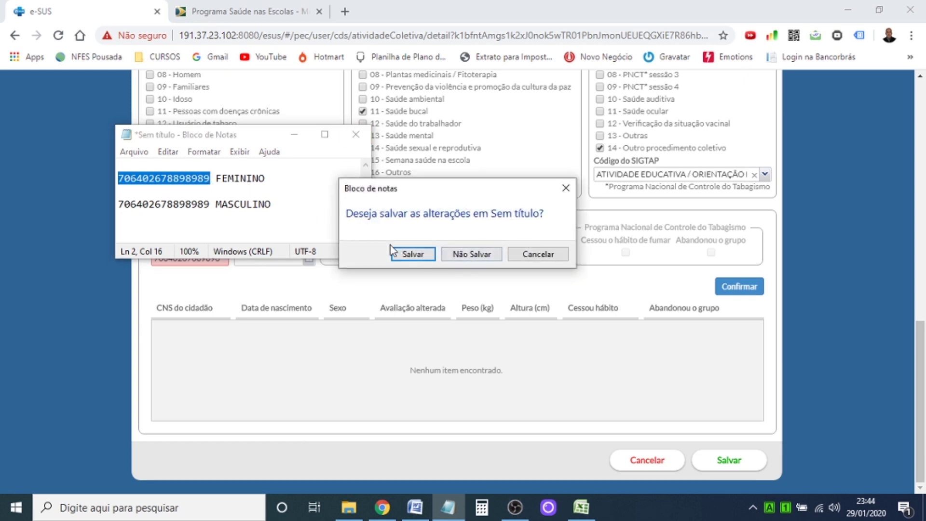
pyautogui.click(526, 256)
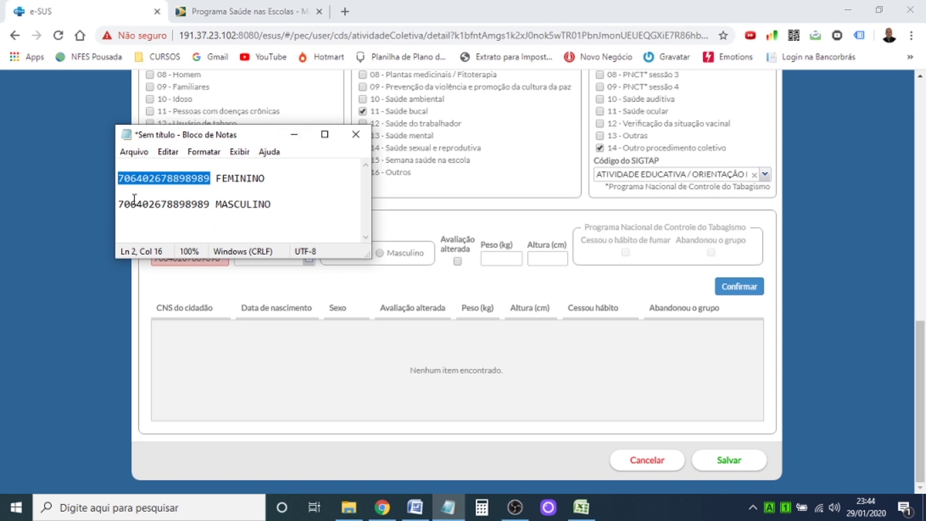
pyautogui.click(167, 235)
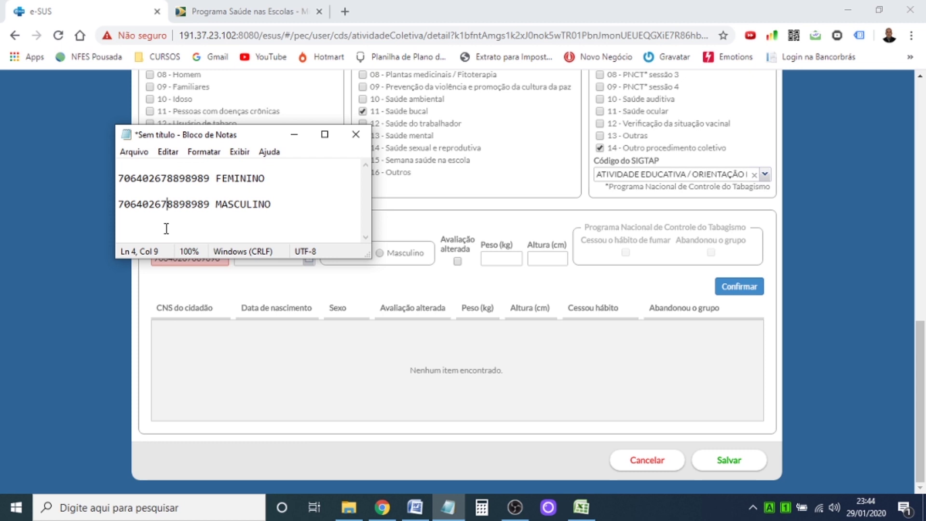
# Step: Return to the e-SUS form and clear the CNS number from the CNS do cidadão field
pyautogui.click(183, 277)
pyautogui.doubleClick(221, 260)
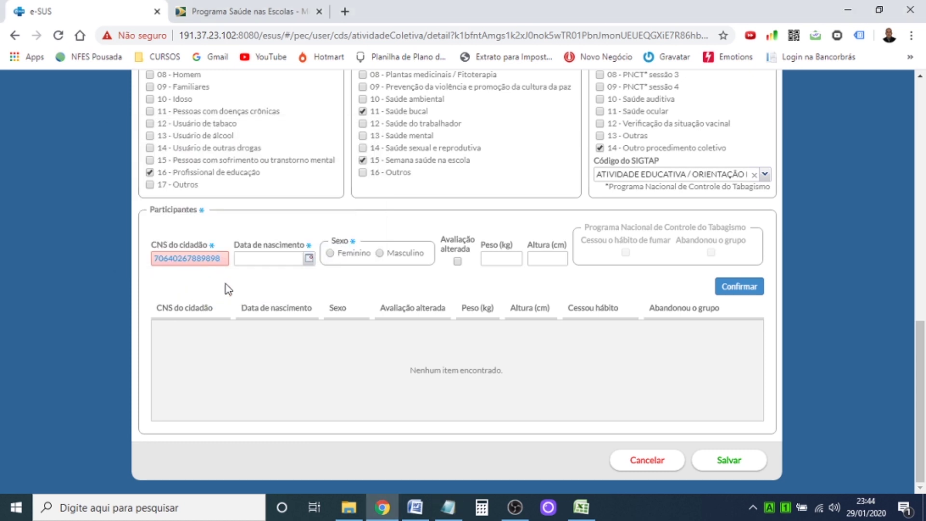
pyautogui.hotkey('ctrl', 'a')
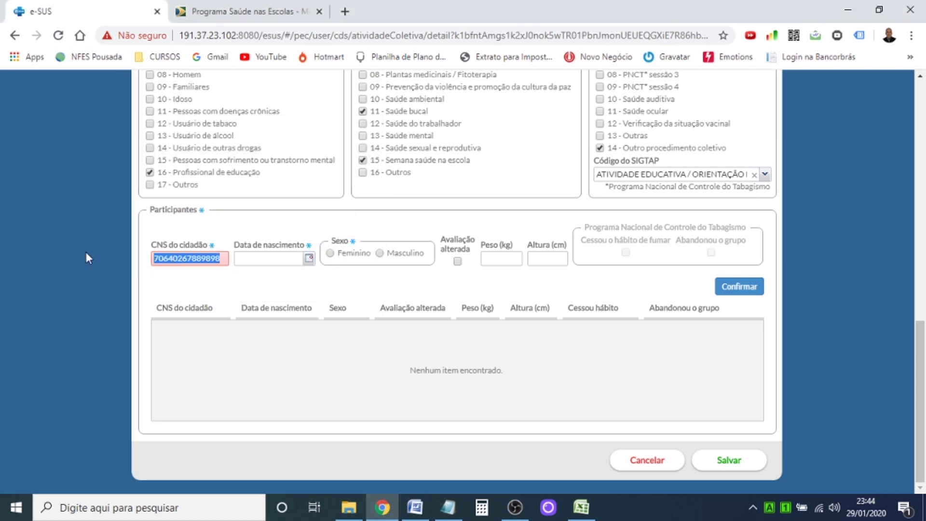
pyautogui.press('BackSpace')
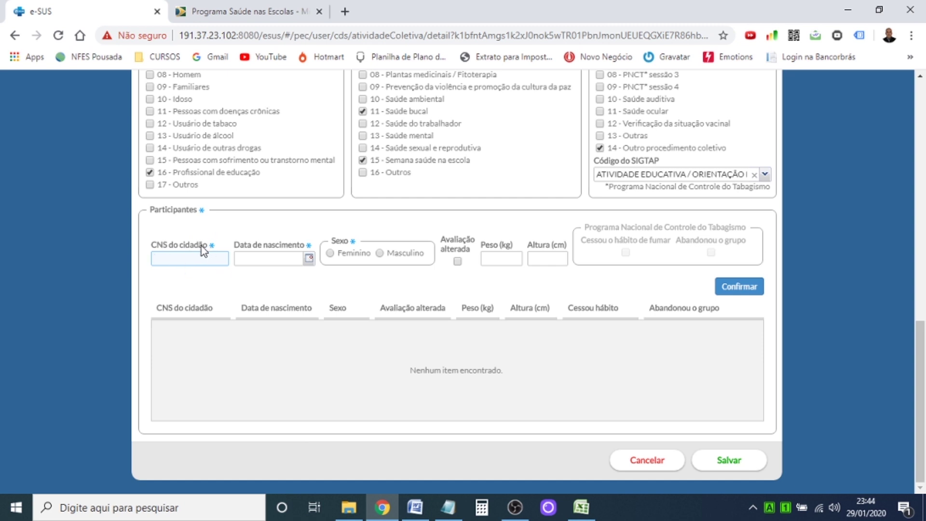
pyautogui.click(265, 259)
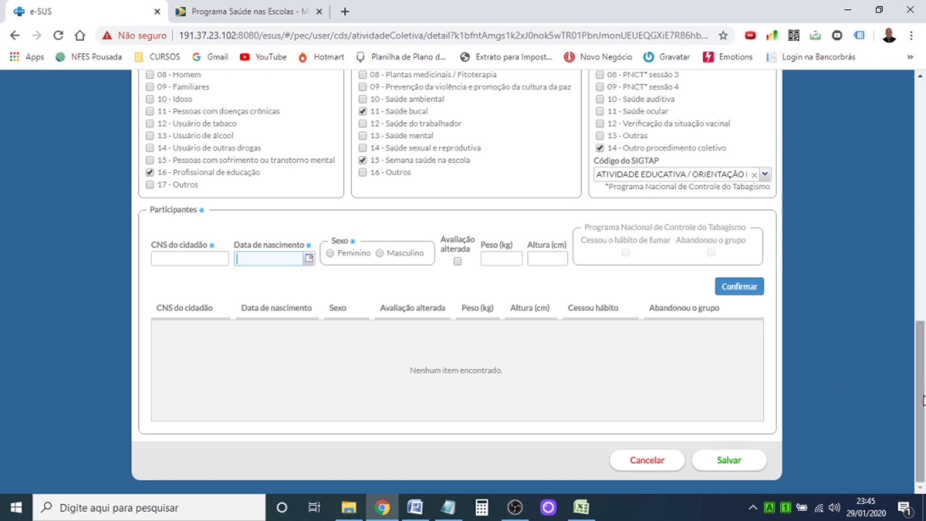
# Step: Review the whole activity form, from the Participantes section up to the responsible professional, Turno and Local de atividade data
pyautogui.moveTo(922, 401); pyautogui.dragTo(924, 357)
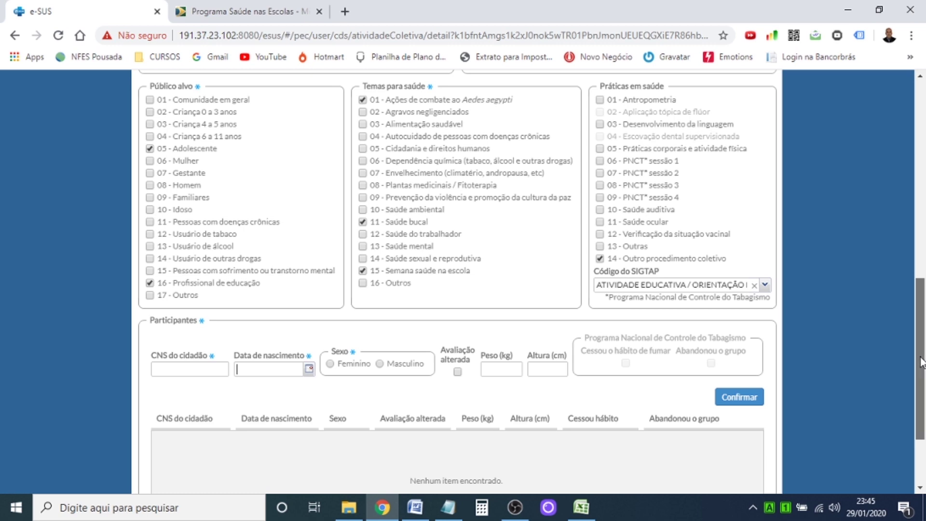
pyautogui.scroll(1, 922, 357)
pyautogui.scroll(2, 922, 345)
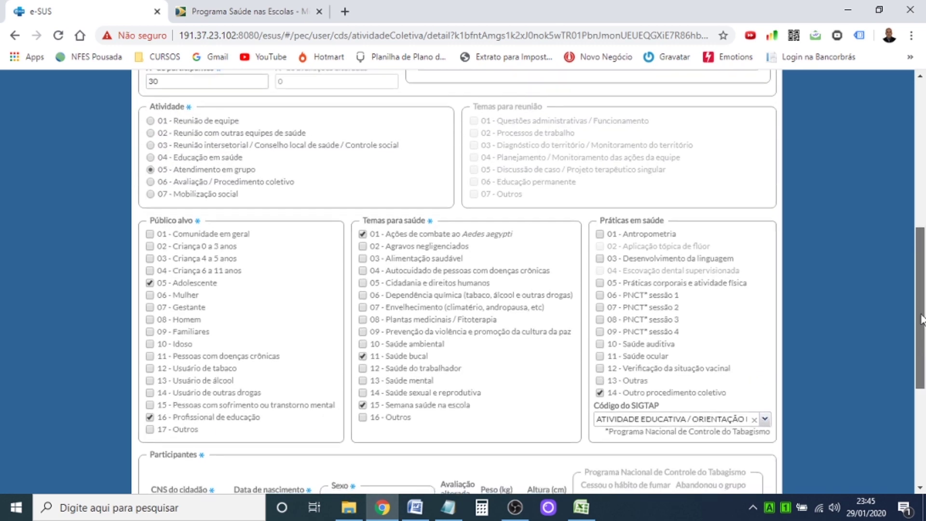
pyautogui.scroll(-2, 923, 342)
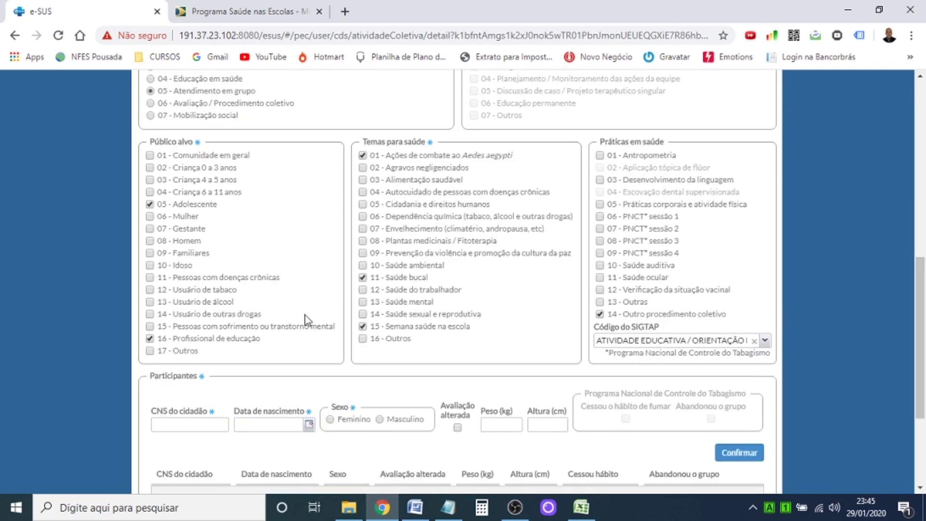
pyautogui.moveTo(921, 299); pyautogui.dragTo(923, 145)
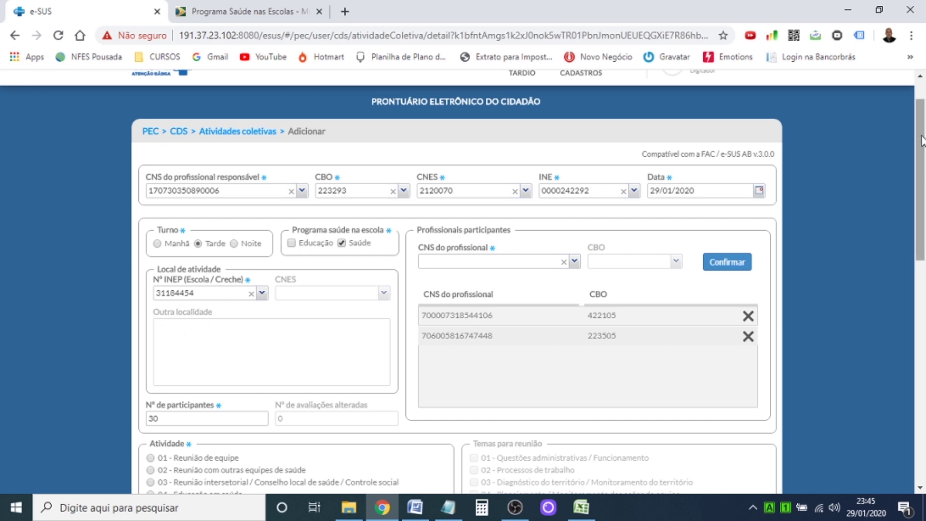
pyautogui.moveTo(921, 141); pyautogui.dragTo(924, 317)
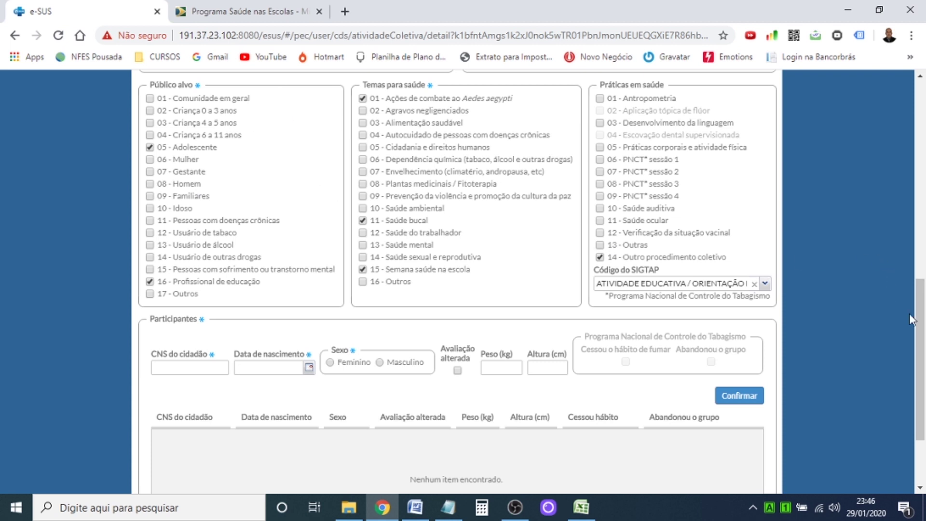
pyautogui.scroll(1, 919, 321)
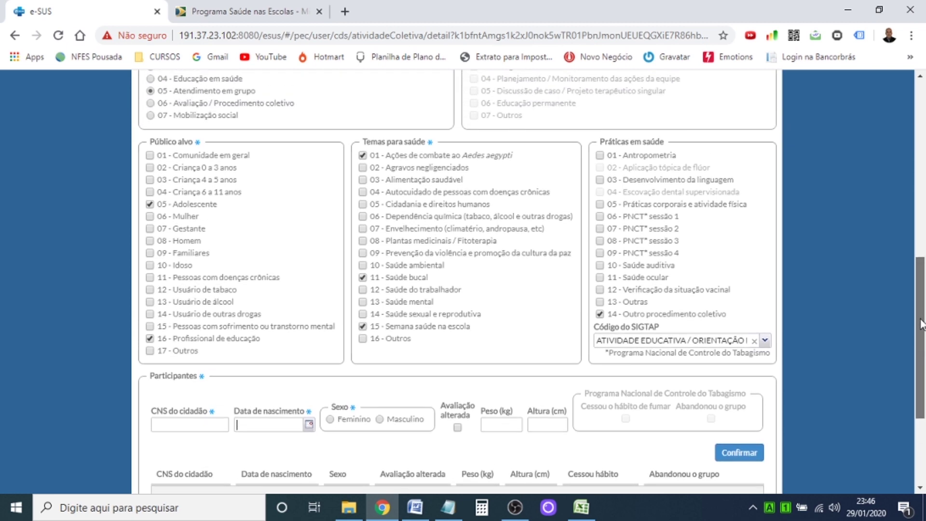
pyautogui.moveTo(921, 324); pyautogui.dragTo(921, 285)
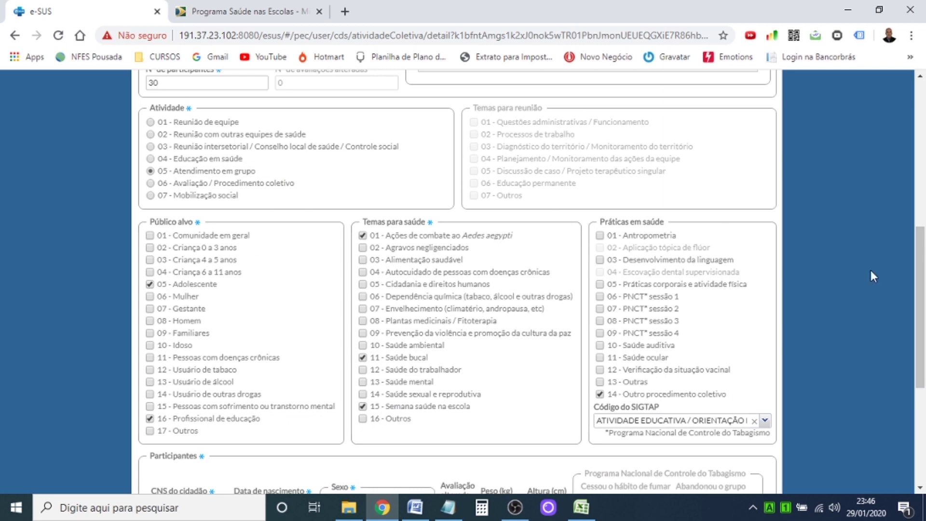
pyautogui.moveTo(922, 332); pyautogui.dragTo(922, 226)
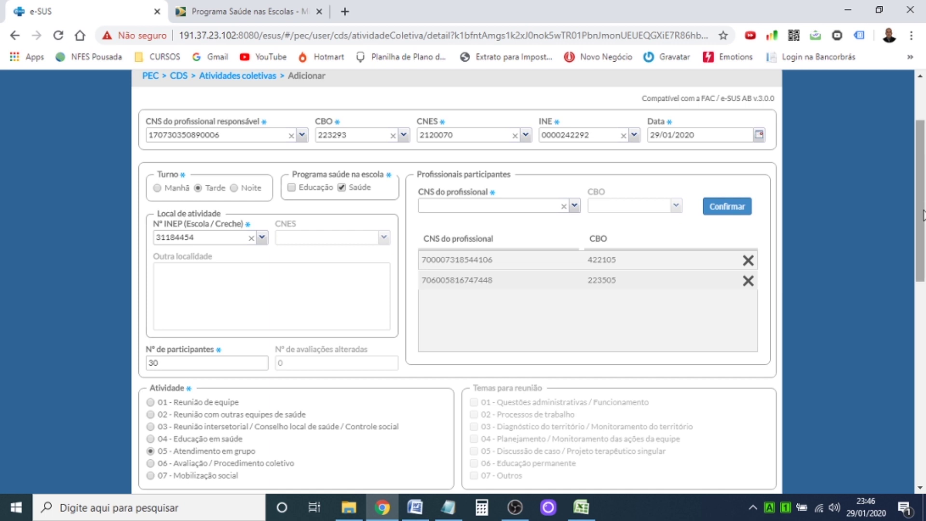
pyautogui.scroll(3, 922, 215)
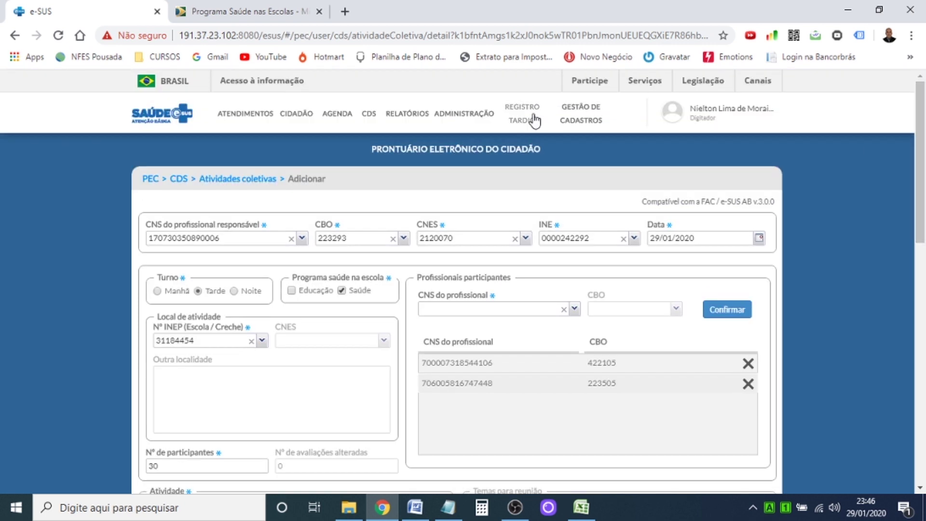
# Step: Switch to the Ministério da Educação page Programa Saúde nas Escolas and examine its portal address and Apresentação section
pyautogui.click(225, 16)
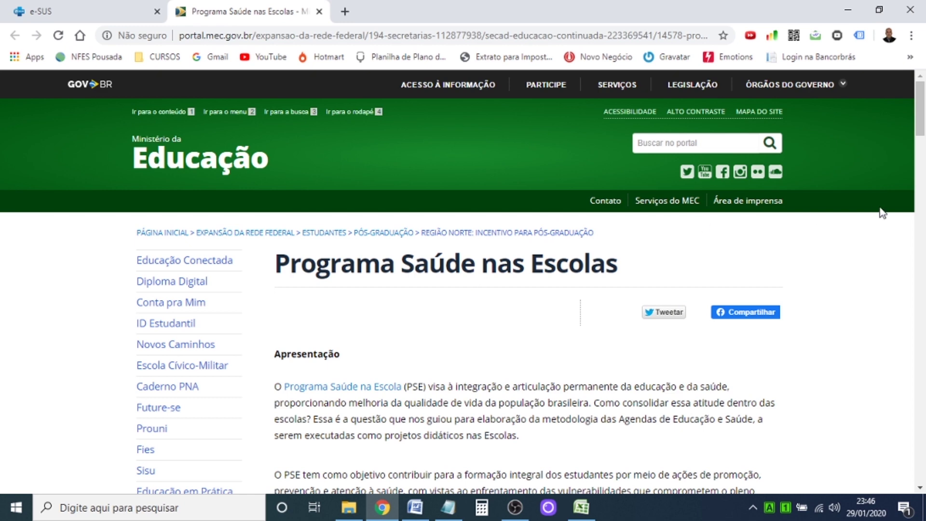
pyautogui.moveTo(921, 96); pyautogui.dragTo(921, 110)
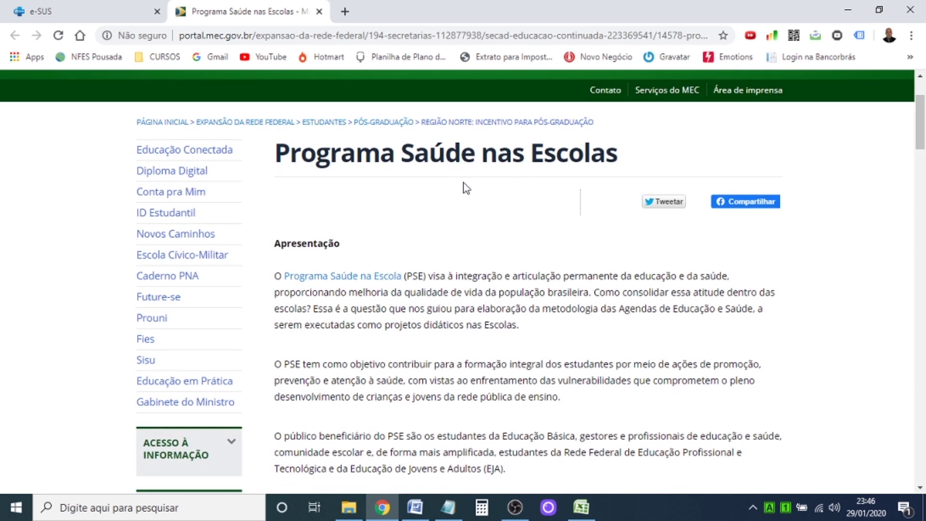
pyautogui.moveTo(921, 145); pyautogui.dragTo(921, 131)
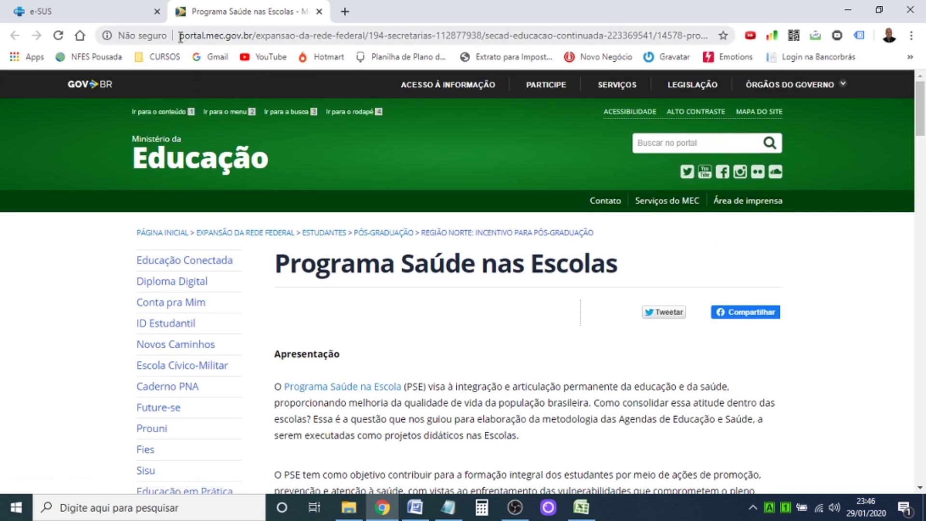
pyautogui.moveTo(181, 38); pyautogui.dragTo(254, 37)
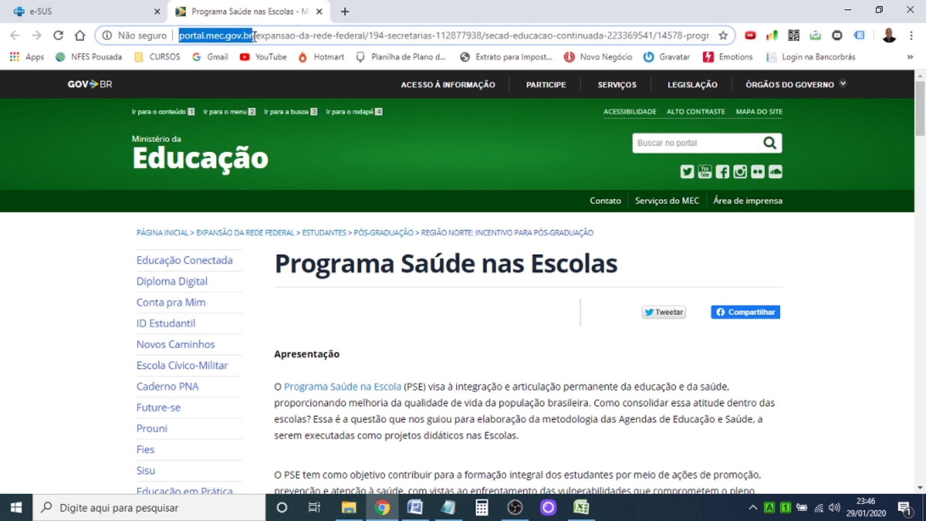
pyautogui.click(255, 37)
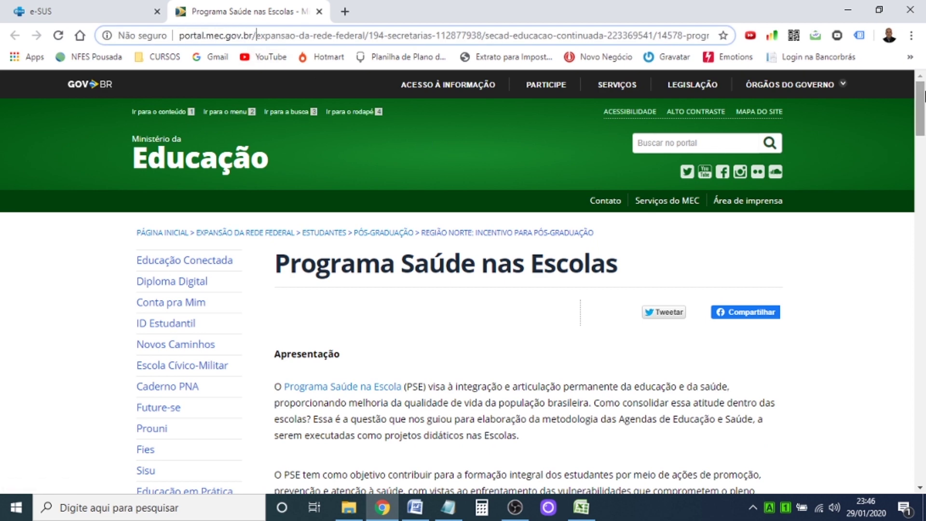
pyautogui.click(924, 135)
pyautogui.scroll(-7, 924, 140)
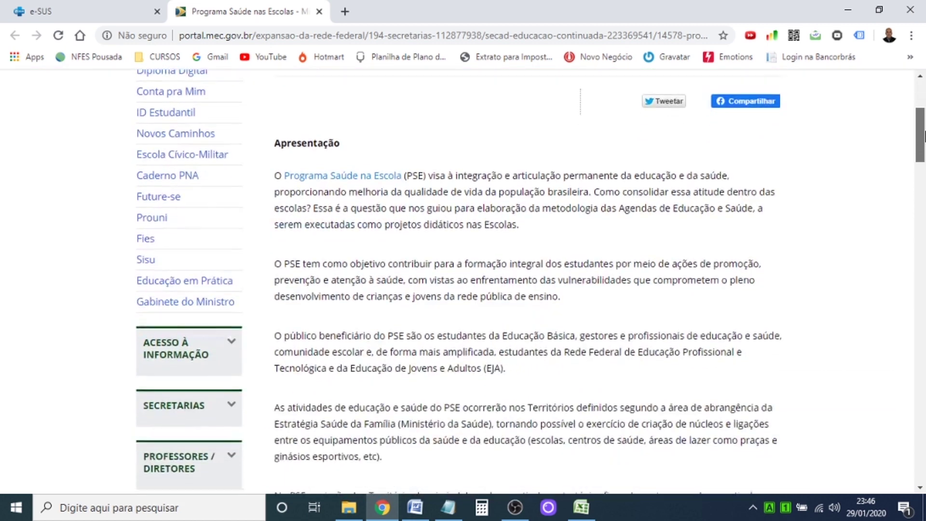
# Step: Read the paragraph on the PSE's público beneficiário, highlighting it for emphasis
pyautogui.moveTo(924, 149); pyautogui.dragTo(924, 153)
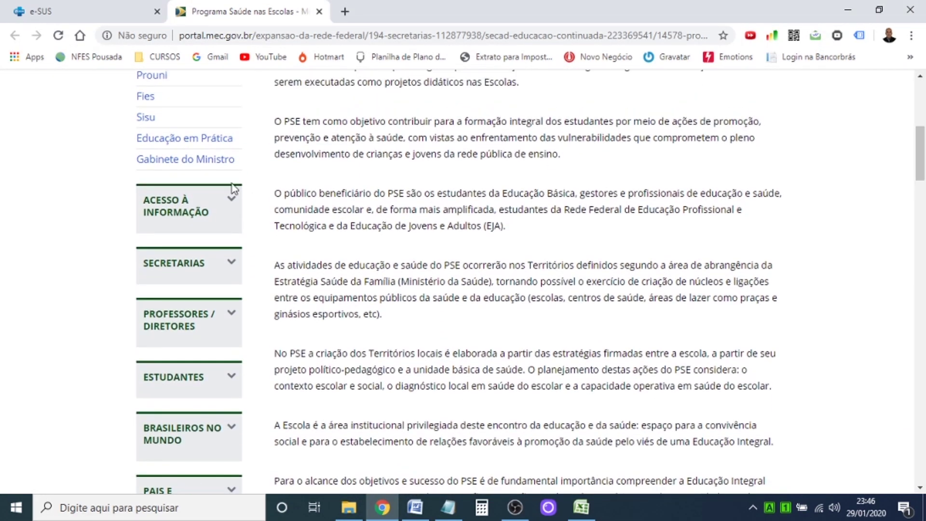
pyautogui.moveTo(278, 193); pyautogui.dragTo(535, 232)
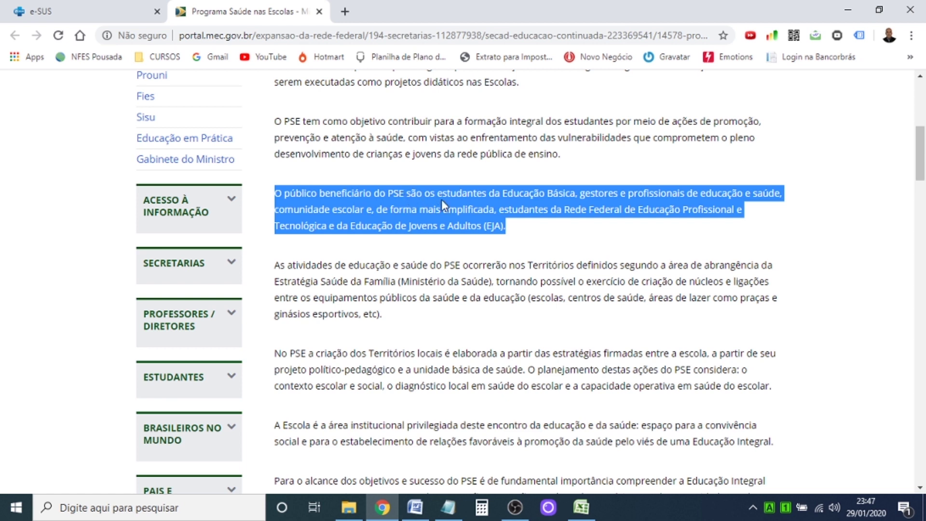
pyautogui.click(496, 200)
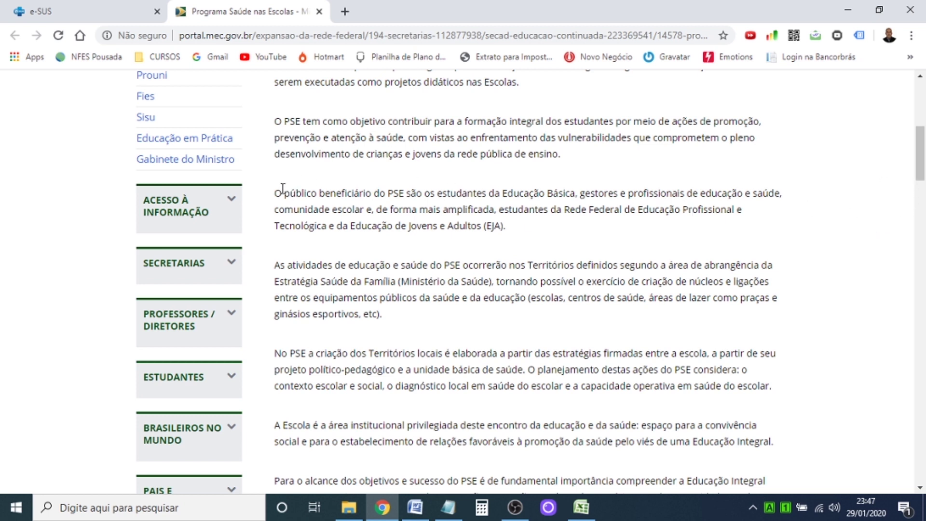
pyautogui.moveTo(277, 193); pyautogui.dragTo(507, 232)
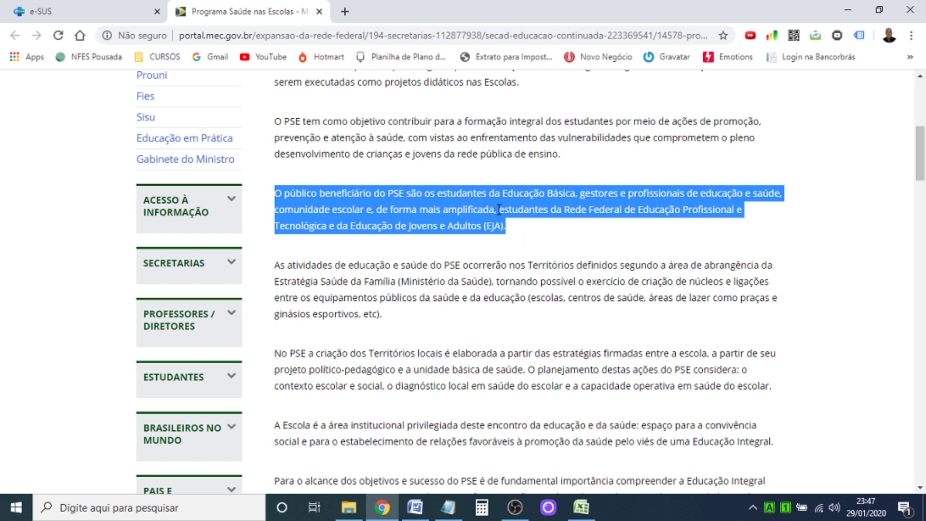
pyautogui.click(499, 210)
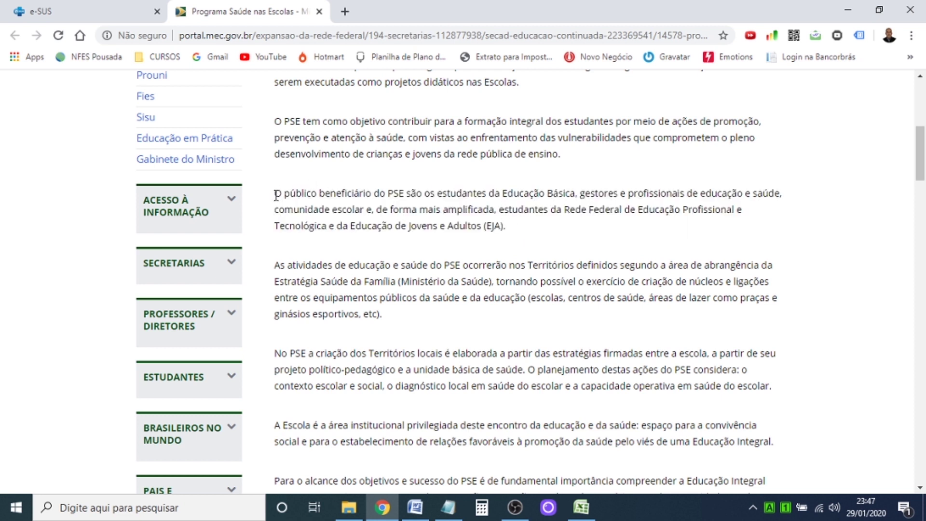
# Step: Highlight the whole paragraph on the PSE's público beneficiário, recheck the page heading above it, and clear the highlight
pyautogui.moveTo(276, 195); pyautogui.dragTo(534, 228)
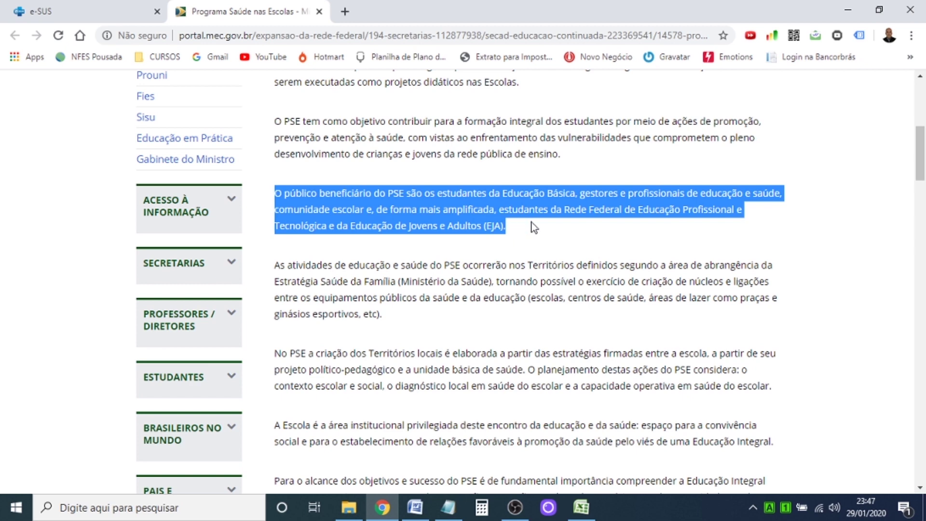
pyautogui.moveTo(924, 167); pyautogui.dragTo(924, 123)
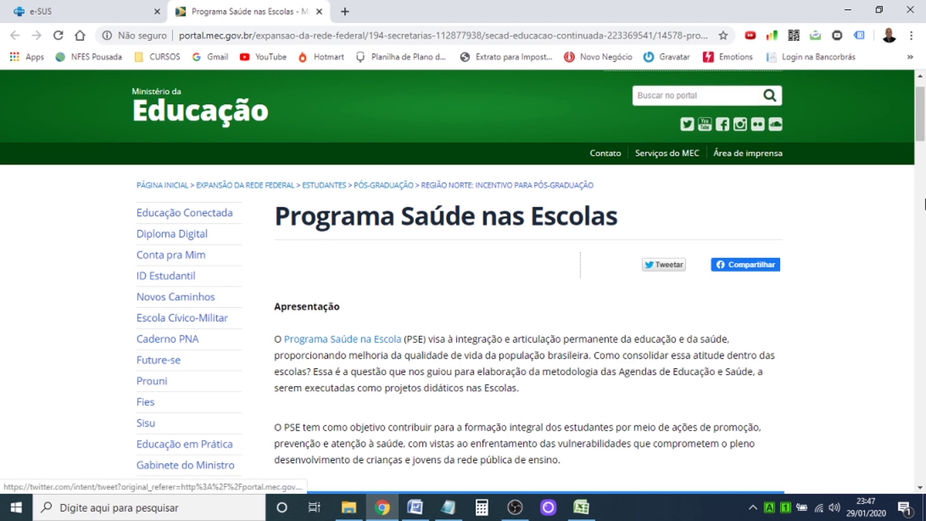
pyautogui.moveTo(922, 115); pyautogui.dragTo(923, 153)
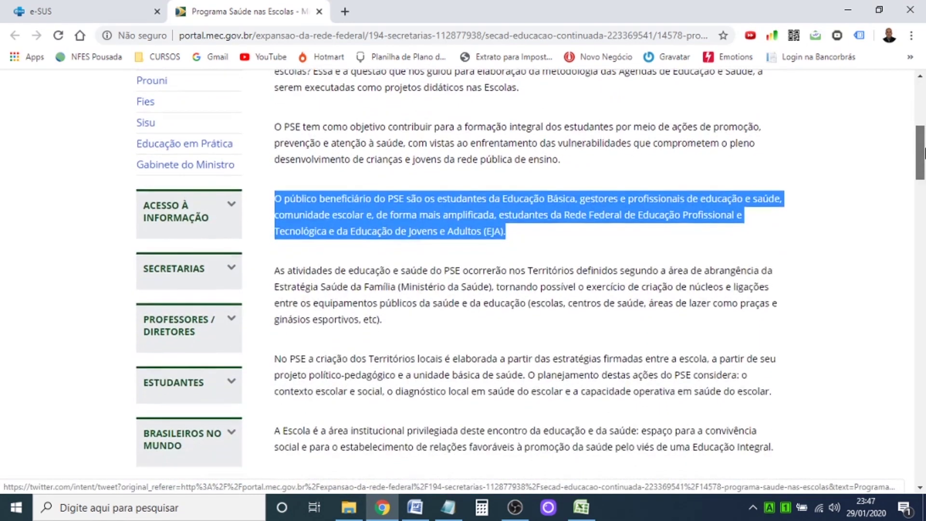
pyautogui.click(520, 241)
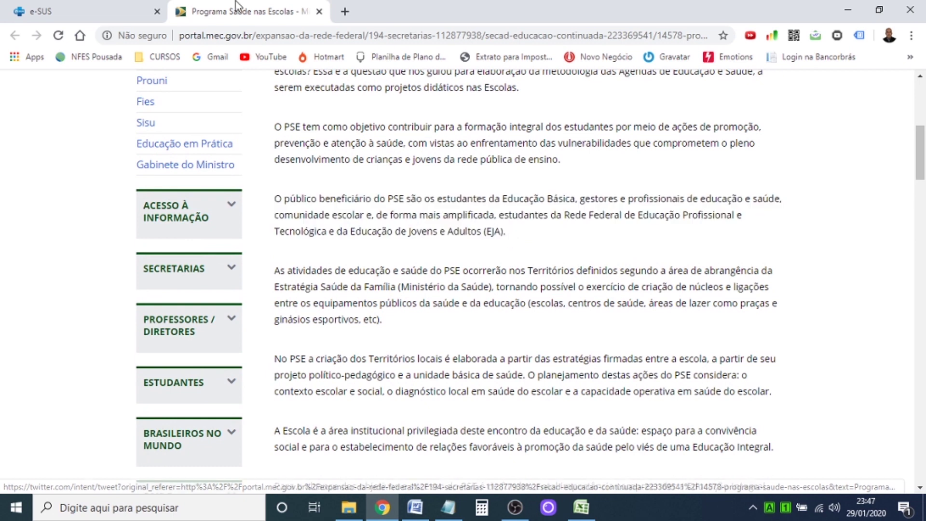
# Step: Return to the e-SUS form and review the Atividade, Público alvo, Temas para saúde and Práticas em saúde selections
pyautogui.click(95, 7)
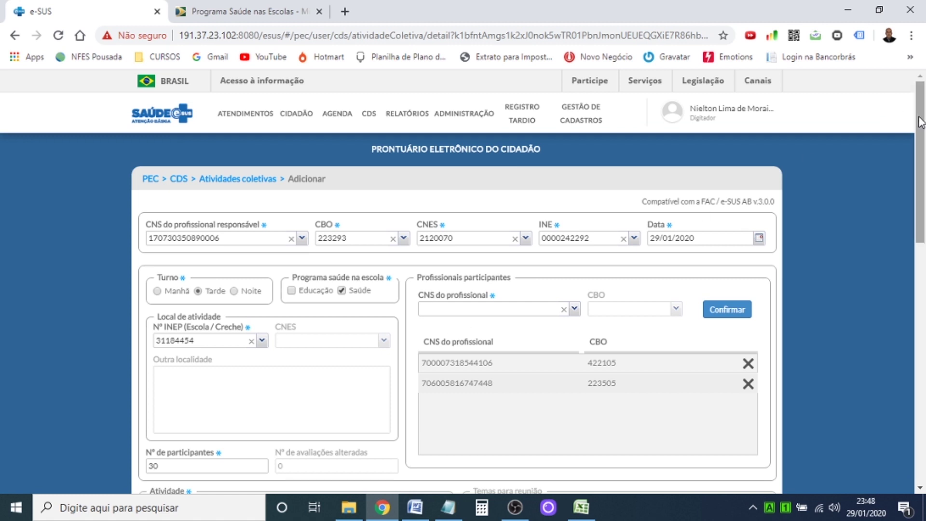
pyautogui.moveTo(922, 123); pyautogui.dragTo(924, 273)
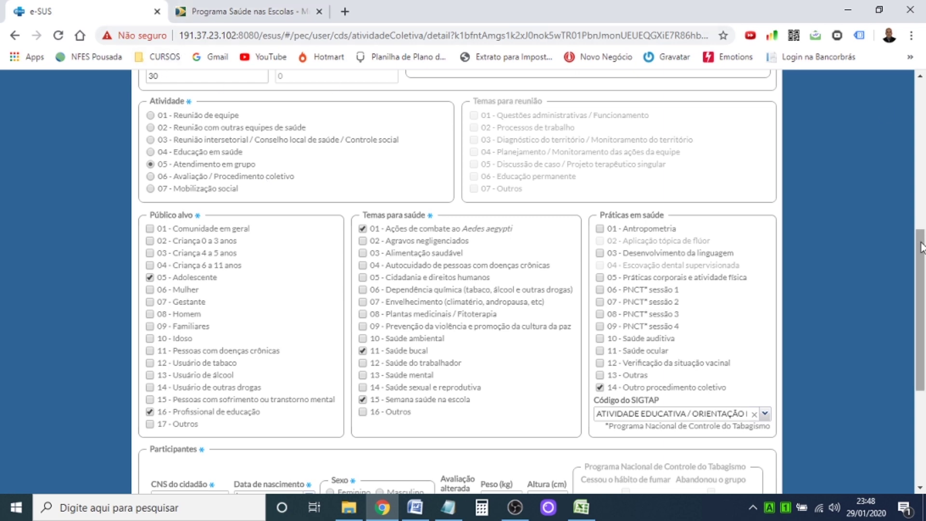
pyautogui.moveTo(921, 263); pyautogui.dragTo(922, 111)
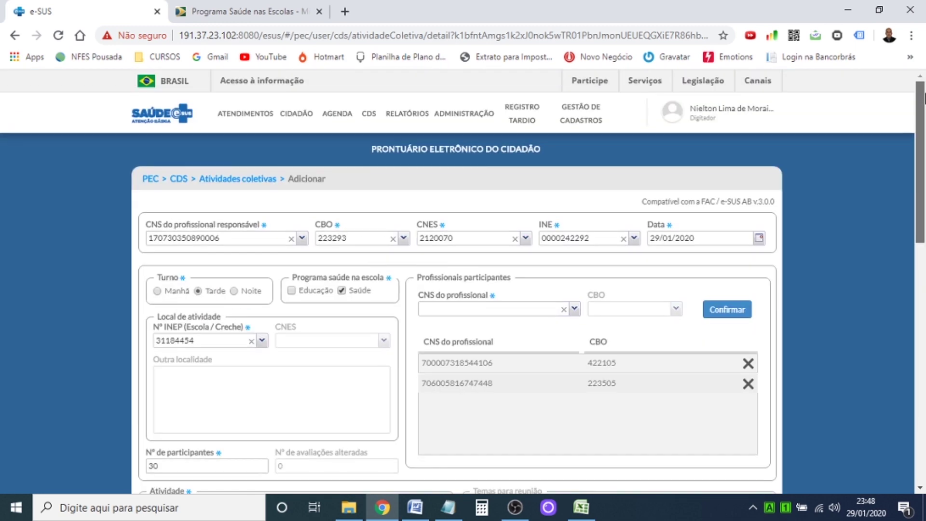
# Step: Switch back to the MEC page Programa Saúde nas Escolas and check its title and portal.mec.gov.br address
pyautogui.click(228, 10)
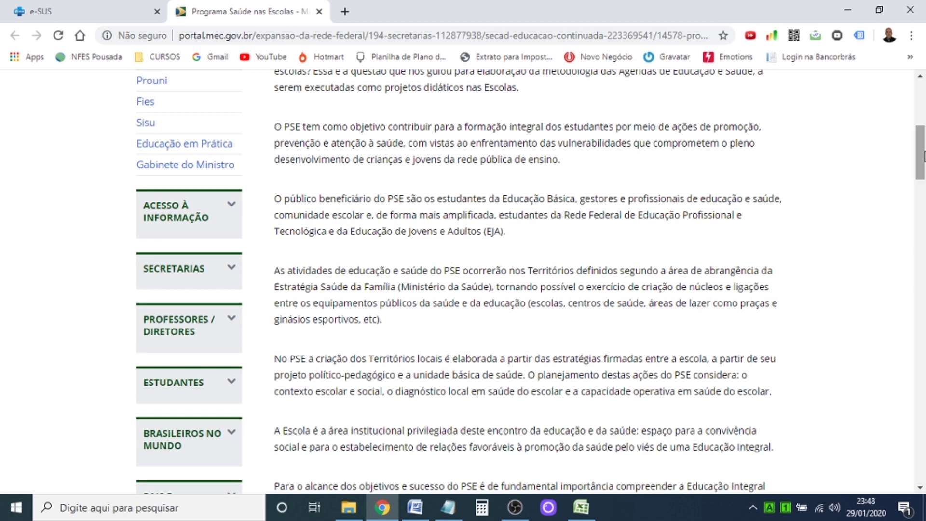
pyautogui.moveTo(925, 185); pyautogui.dragTo(925, 111)
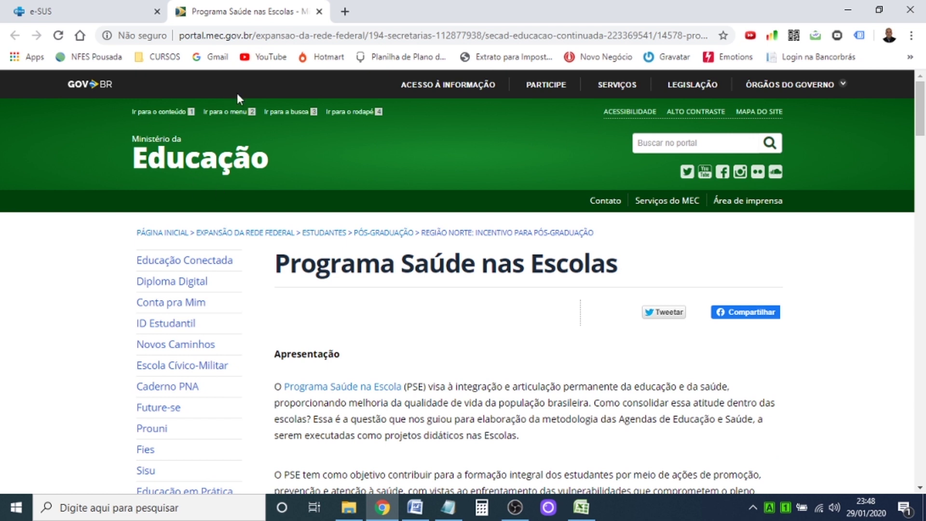
pyautogui.click(254, 36)
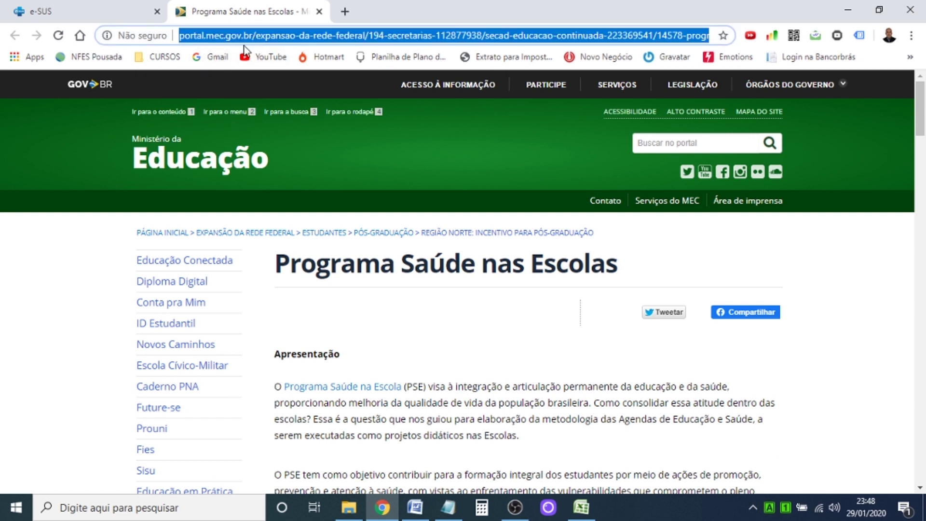
pyautogui.click(249, 36)
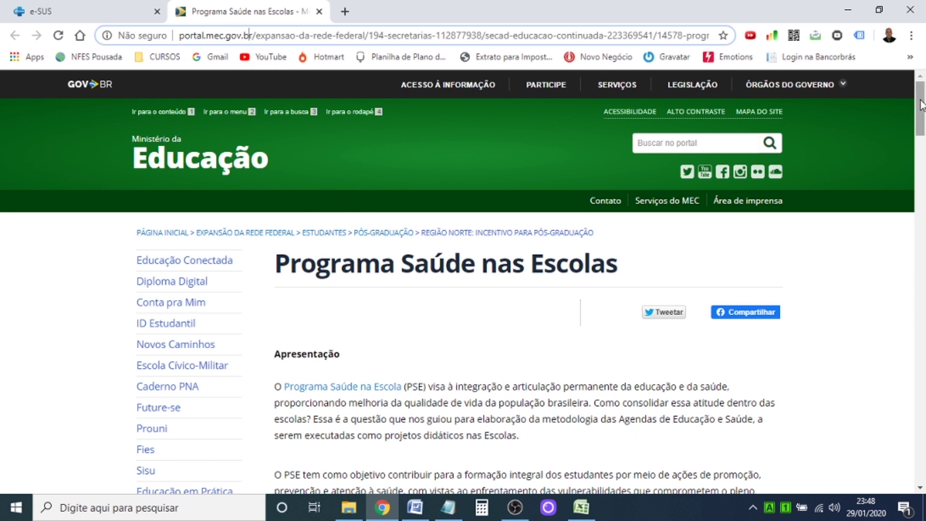
pyautogui.moveTo(921, 106)
pyautogui.mouseDown()
pyautogui.moveTo(923, 153)
pyautogui.moveTo(921, 96)
pyautogui.mouseUp()
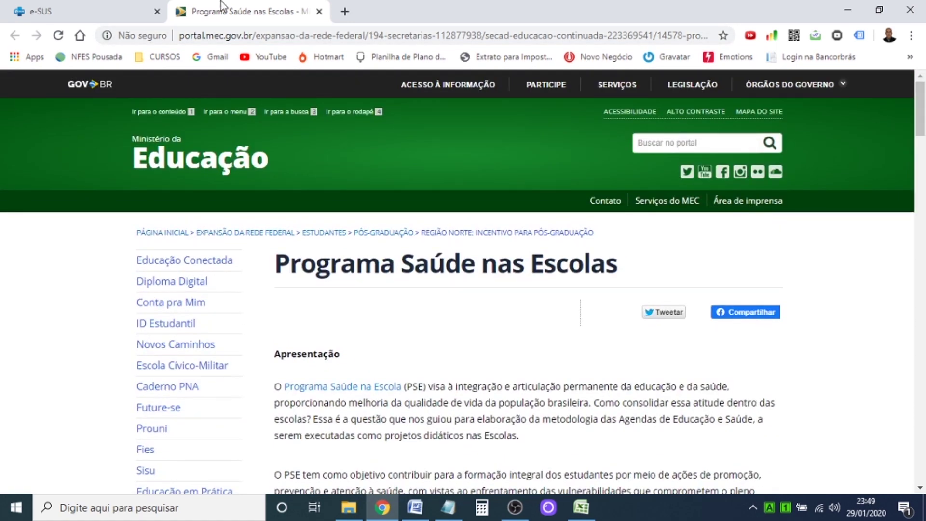
# Step: Go back to the e-SUS activity form and examine the Participantes section at its end
pyautogui.click(94, 2)
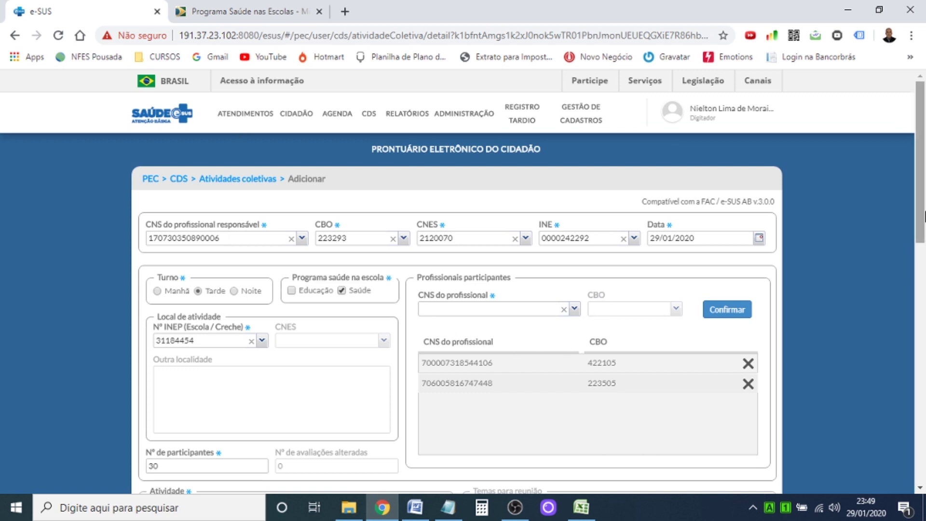
pyautogui.moveTo(924, 145); pyautogui.dragTo(923, 386)
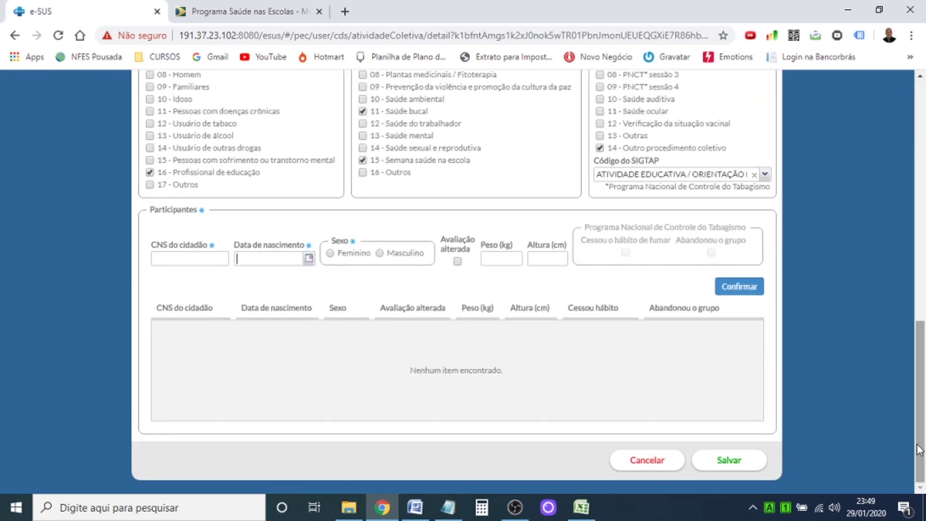